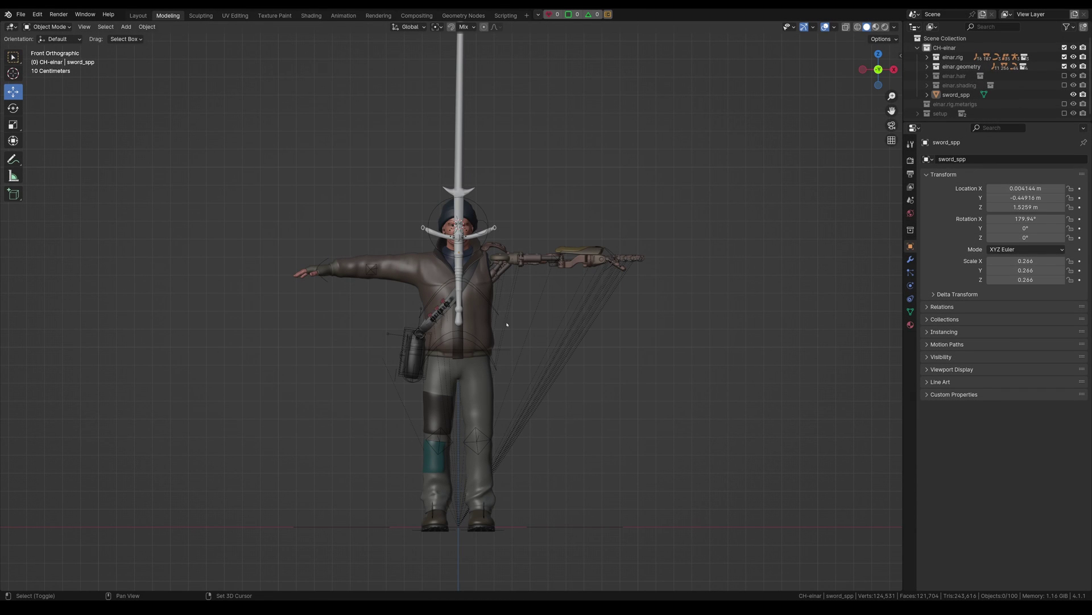
Step: Select the sword_spp object and apply all of its transforms
{"action": "middle_click_drag", "start_coordinate": [515, 314], "coordinate": [422, 212]}
{"action": "left_click", "coordinate": [395, 244], "text": "shift"}
{"action": "scroll", "coordinate": [438, 292], "scroll_direction": "down", "scroll_amount": 1}
{"action": "scroll", "coordinate": [423, 213], "scroll_direction": "up", "scroll_amount": 4}
{"action": "scroll", "coordinate": [491, 224], "scroll_direction": "down", "scroll_amount": 4}
{"action": "left_click", "coordinate": [146, 27]}
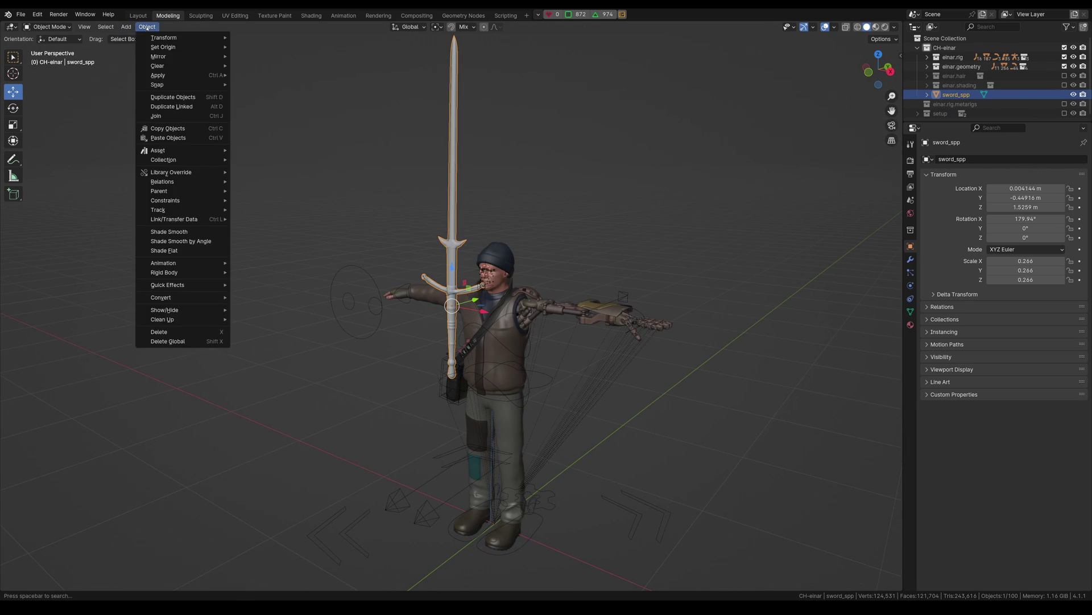
{"action": "mouse_move", "coordinate": [148, 33]}
{"action": "mouse_move", "coordinate": [171, 75]}
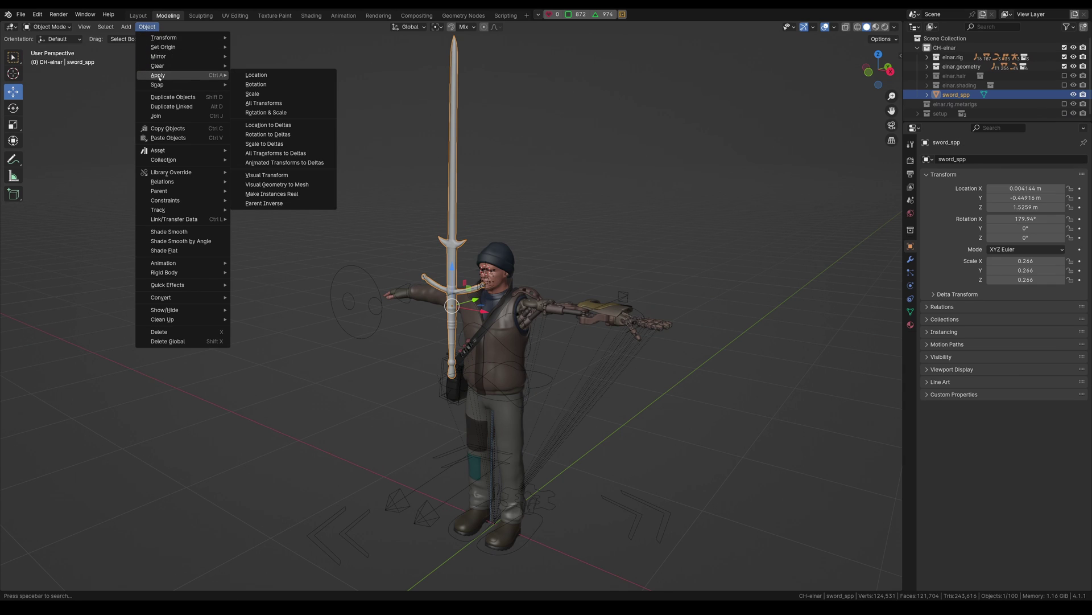
{"action": "left_click", "coordinate": [277, 104]}
Step: Add a new bone to the RIG-einar armature in Edit Mode
{"action": "middle_click_drag", "start_coordinate": [318, 245], "coordinate": [423, 246]}
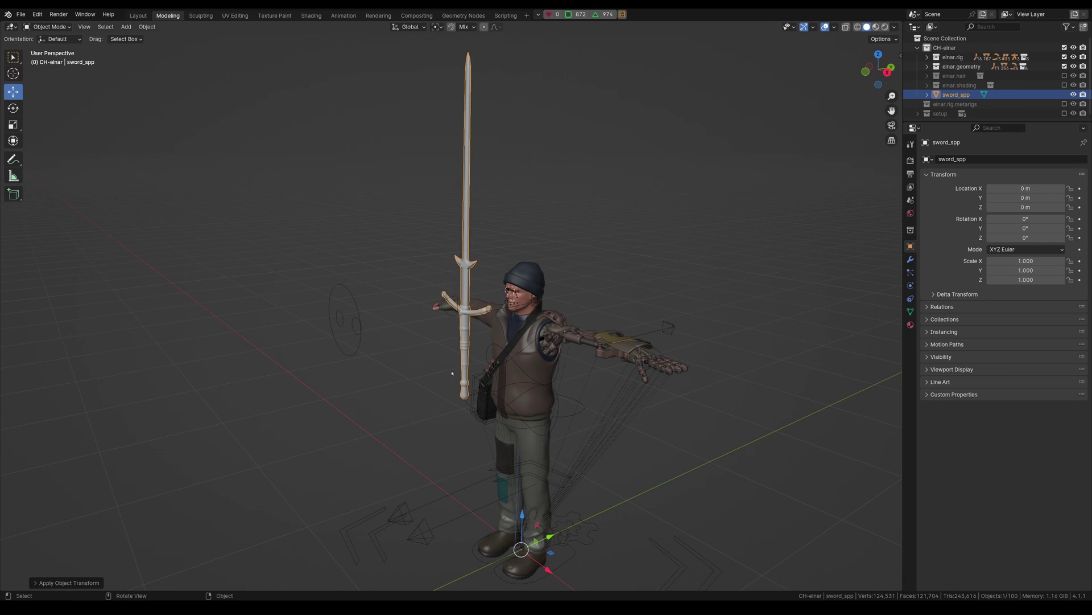
{"action": "middle_click_drag", "start_coordinate": [453, 373], "coordinate": [521, 374]}
{"action": "left_click", "coordinate": [876, 74]}
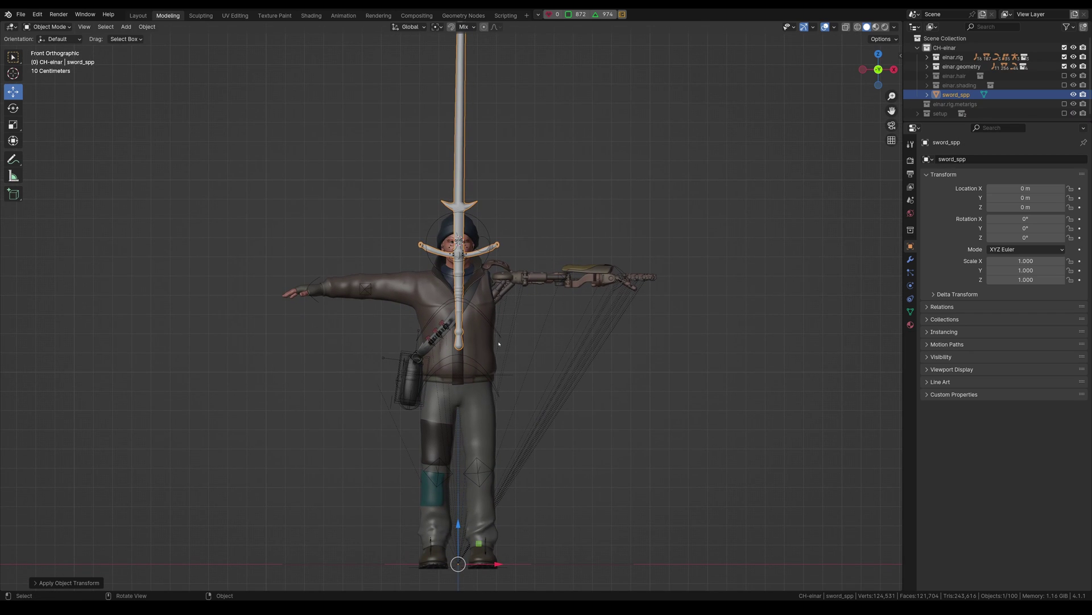
{"action": "scroll", "coordinate": [518, 290], "scroll_direction": "up", "scroll_amount": 1}
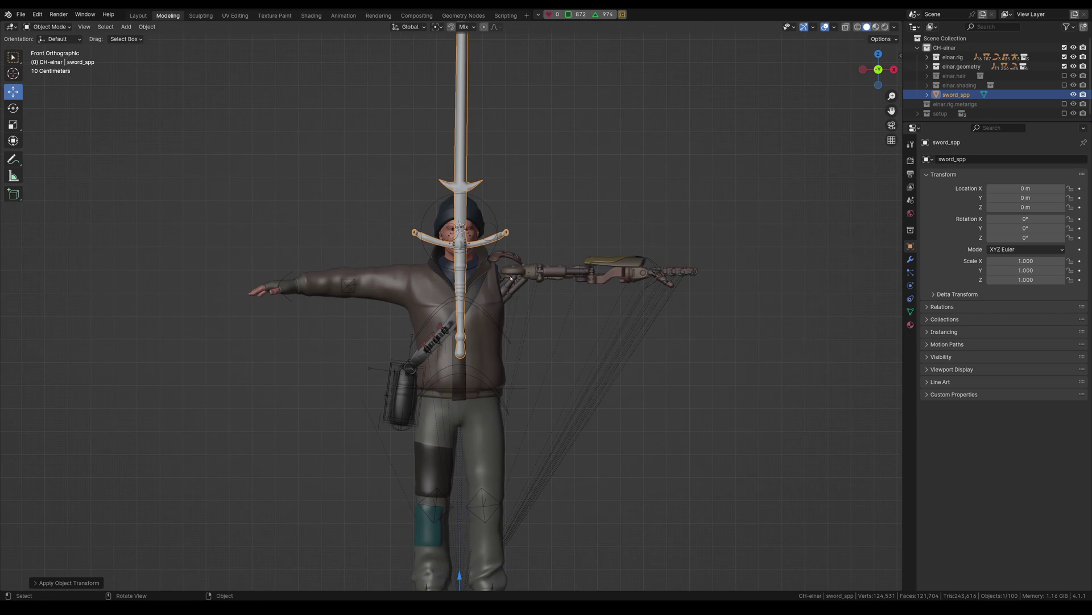
{"action": "left_click", "coordinate": [494, 217]}
{"action": "middle_click_drag", "start_coordinate": [541, 317], "coordinate": [551, 247], "text": "shift"}
{"action": "key", "text": "Tab"}
{"action": "scroll", "coordinate": [552, 332], "scroll_direction": "up", "scroll_amount": 4, "text": "shift"}
{"action": "left_click", "coordinate": [538, 314]}
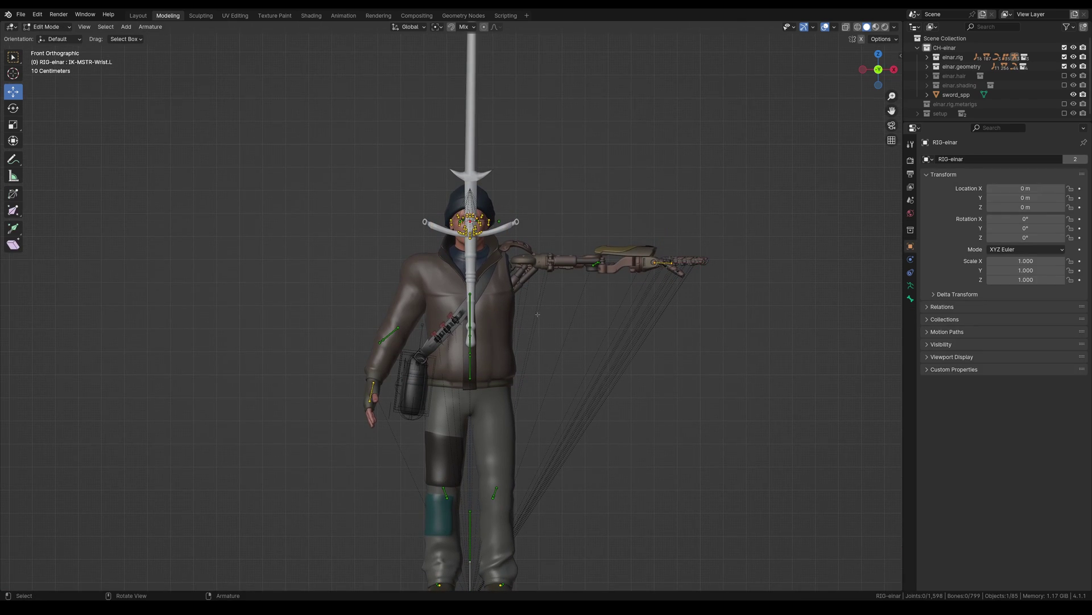
{"action": "key", "text": "shift+a"}
{"action": "middle_click_drag", "start_coordinate": [512, 277], "coordinate": [509, 245]}
{"action": "scroll", "coordinate": [509, 245], "scroll_direction": "down", "scroll_amount": 3}
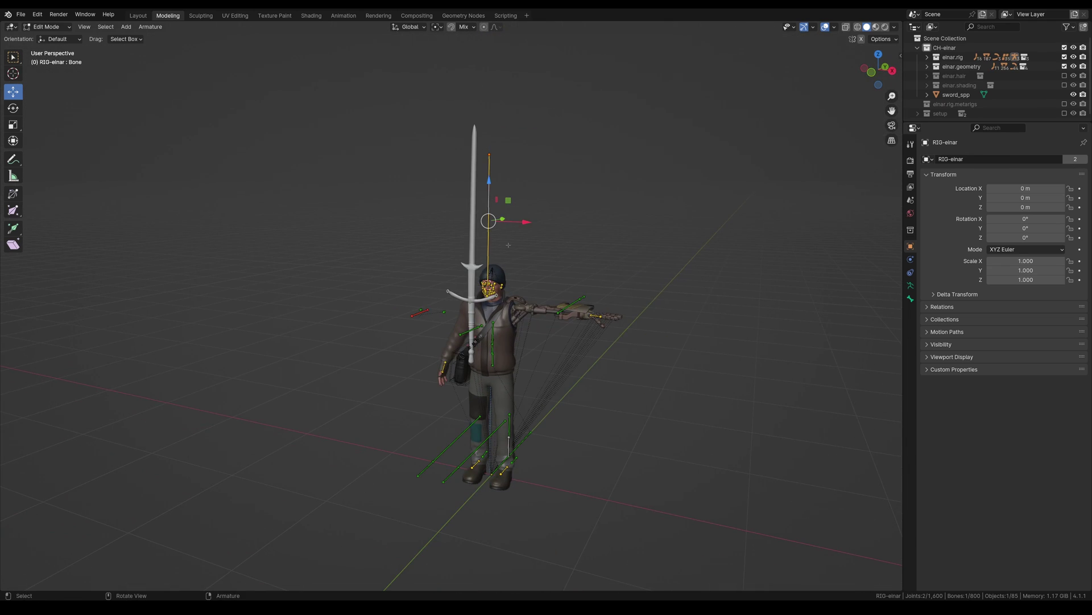
Step: Scale down the new bone and move it from the head onto the lower end of the sword's handle
{"action": "left_click", "coordinate": [893, 70]}
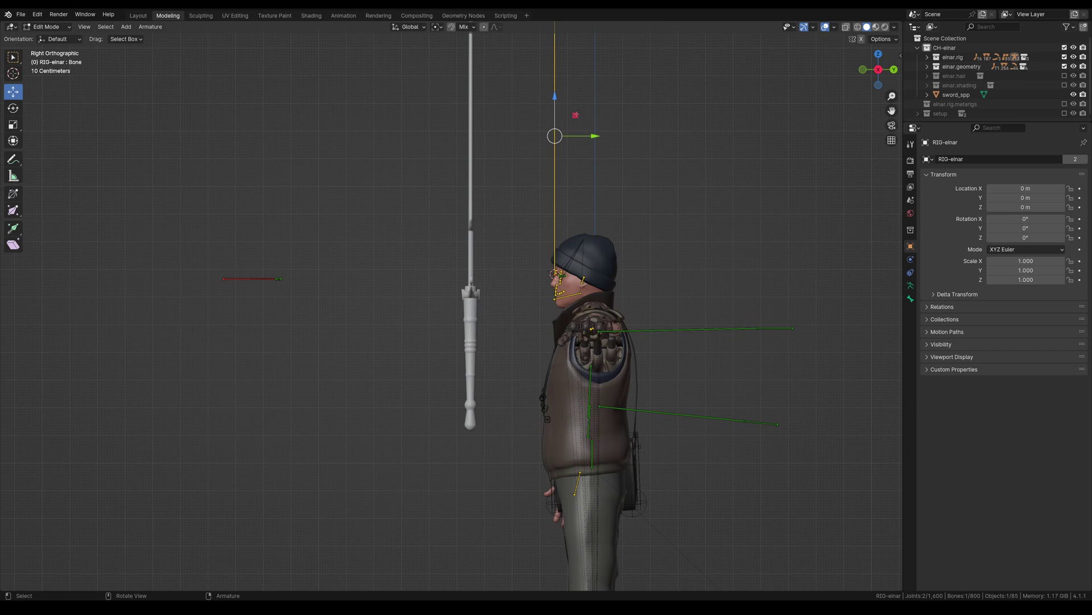
{"action": "left_click_drag", "start_coordinate": [576, 115], "coordinate": [490, 324]}
{"action": "middle_click_drag", "start_coordinate": [501, 323], "coordinate": [509, 253], "text": "shift"}
{"action": "scroll", "coordinate": [512, 253], "scroll_direction": "up", "scroll_amount": 5}
{"action": "key", "text": "s"}
{"action": "left_click_drag", "start_coordinate": [529, 255], "coordinate": [518, 224]}
{"action": "key", "text": "ctrl+z"}
{"action": "key", "text": "g"}
{"action": "left_click_drag", "start_coordinate": [513, 187], "coordinate": [515, 326]}
{"action": "middle_click_drag", "start_coordinate": [519, 317], "coordinate": [487, 231], "text": "shift"}
Step: Align the bone along Y with the sword handle's centre and shrink it to fit the pommel
{"action": "key", "text": "KP_Divide"}
{"action": "key", "text": "g"}
{"action": "key", "text": "y"}
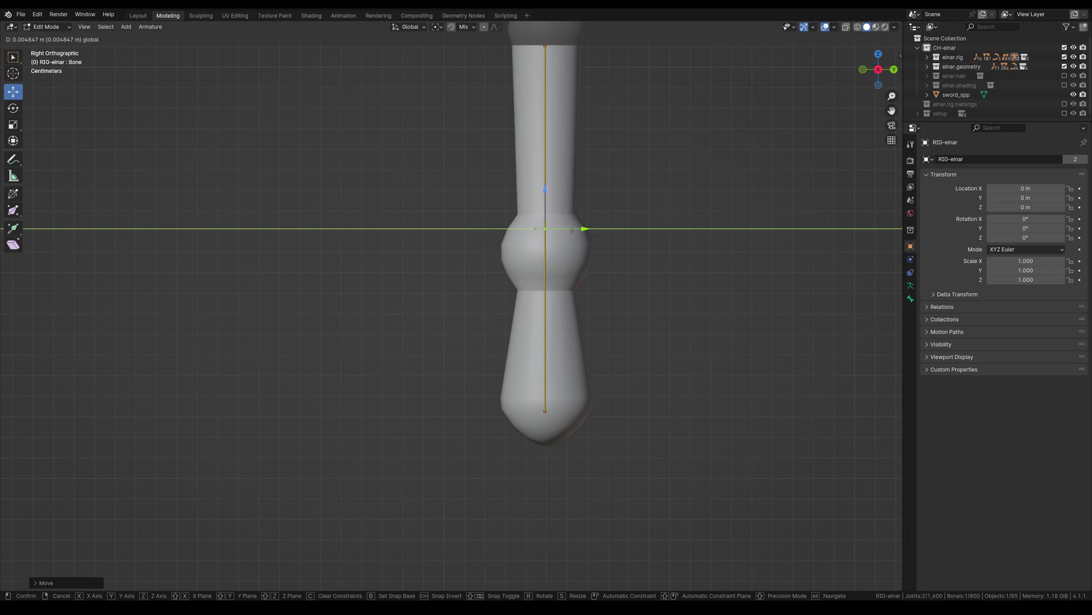
{"action": "key", "text": "s"}
{"action": "left_click_drag", "start_coordinate": [572, 230], "coordinate": [544, 265]}
{"action": "key", "text": "g"}
{"action": "left_click", "coordinate": [544, 263]}
{"action": "key", "text": "KP_Divide"}
{"action": "key", "text": "ctrl+Tab"}
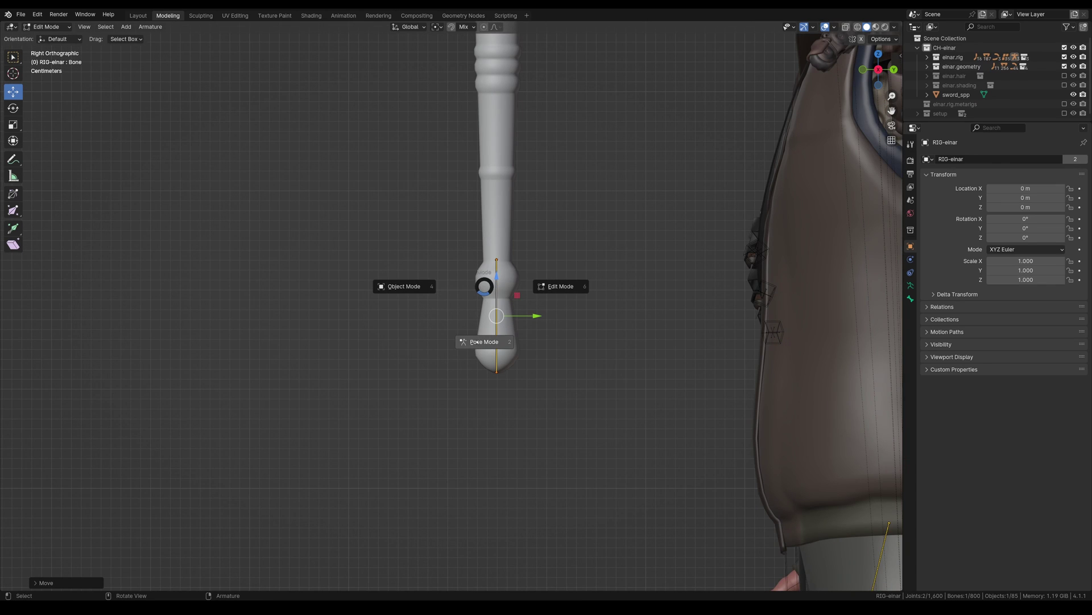
{"action": "left_click", "coordinate": [476, 342]}
{"action": "middle_click_drag", "start_coordinate": [495, 379], "coordinate": [592, 387]}
{"action": "left_click", "coordinate": [892, 71]}
{"action": "left_click", "coordinate": [894, 71]}
{"action": "left_click", "coordinate": [864, 74]}
{"action": "middle_click_drag", "start_coordinate": [552, 269], "coordinate": [558, 324], "text": "shift"}
{"action": "key", "text": "Tab"}
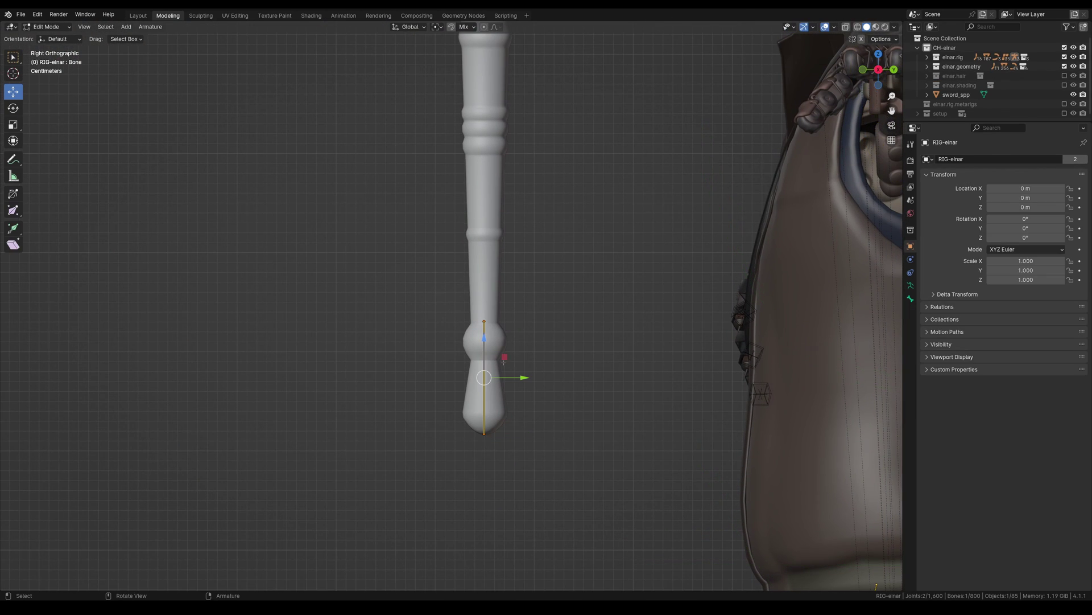
Step: Duplicate the pommel bone and move the copy up along Z by about 0.14 m onto the lower grip
{"action": "middle_click_drag", "start_coordinate": [467, 283], "coordinate": [477, 359], "text": "shift"}
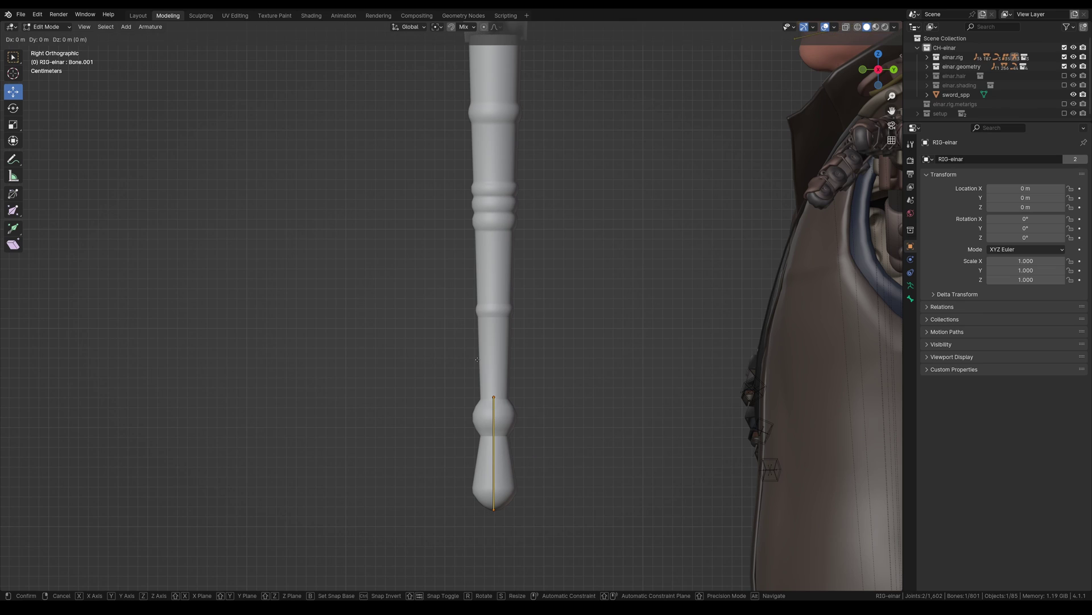
{"action": "key", "text": "shift+d"}
{"action": "key", "text": "z"}
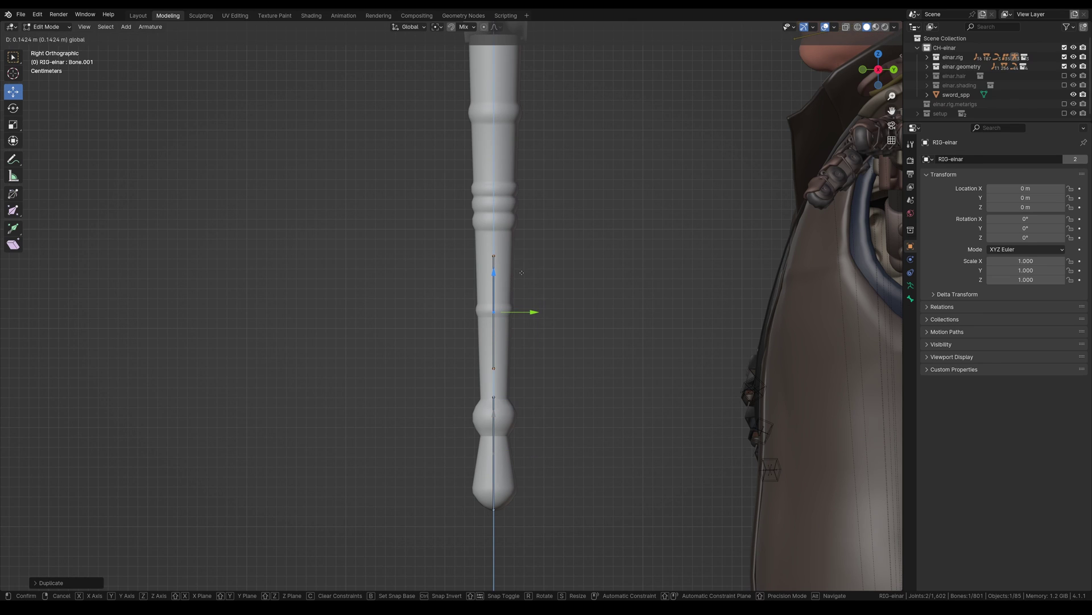
{"action": "left_click", "coordinate": [512, 273]}
Step: Duplicate the lower grip bone and place the copy on the upper grip just below the crossguard
{"action": "left_click_drag", "start_coordinate": [499, 276], "coordinate": [518, 116]}
{"action": "scroll", "coordinate": [506, 205], "scroll_direction": "down", "scroll_amount": 3}
{"action": "middle_click_drag", "start_coordinate": [501, 215], "coordinate": [494, 331], "text": "shift"}
{"action": "scroll", "coordinate": [493, 330], "scroll_direction": "up", "scroll_amount": 3}
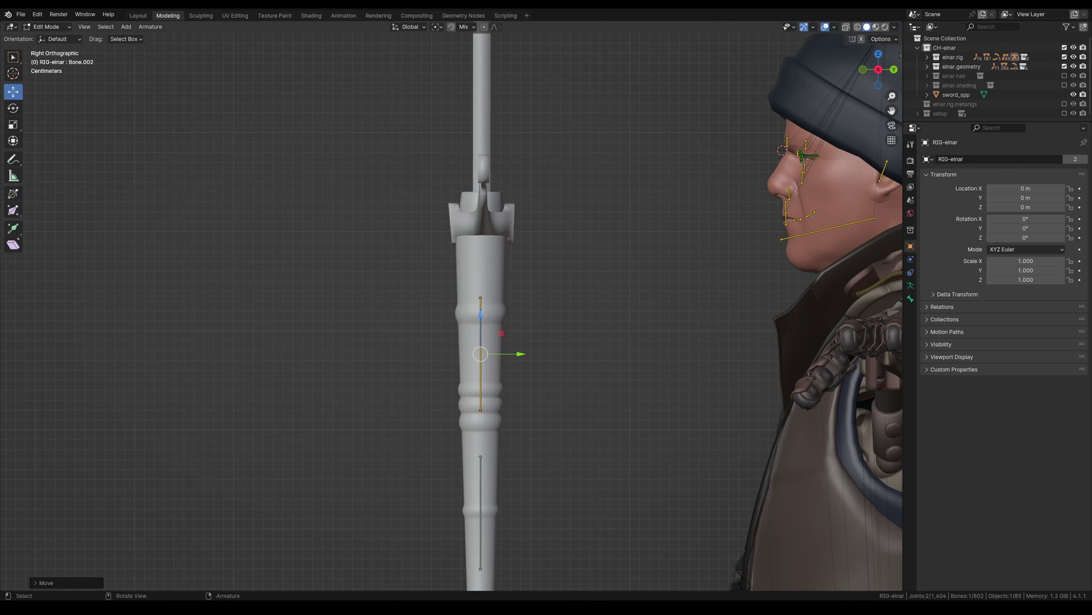
{"action": "key", "text": "g"}
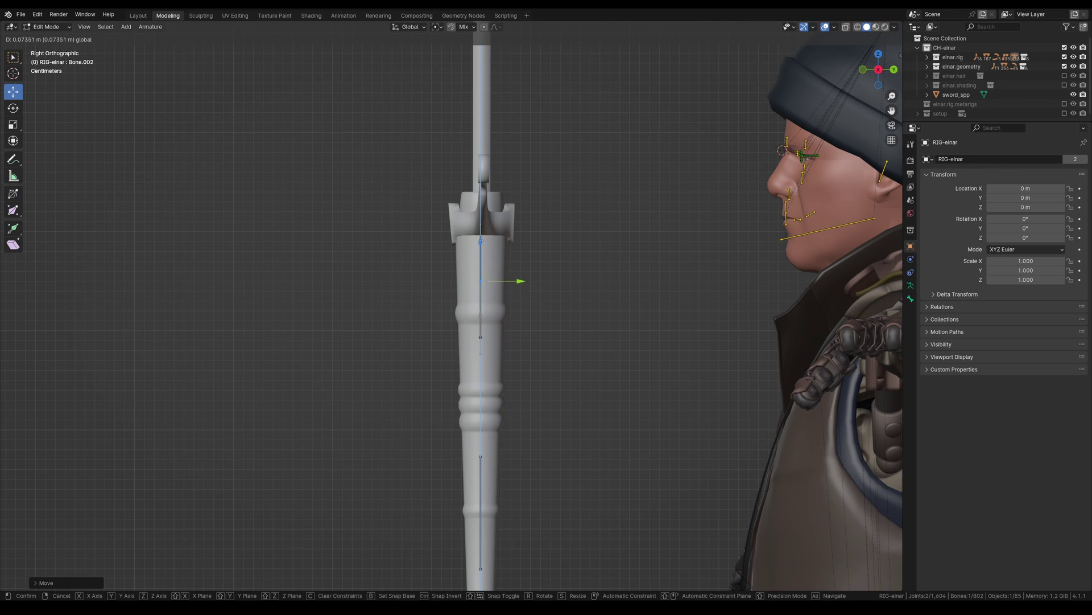
{"action": "left_click_drag", "start_coordinate": [481, 244], "coordinate": [481, 260]}
{"action": "middle_click_drag", "start_coordinate": [578, 364], "coordinate": [575, 223], "text": "shift"}
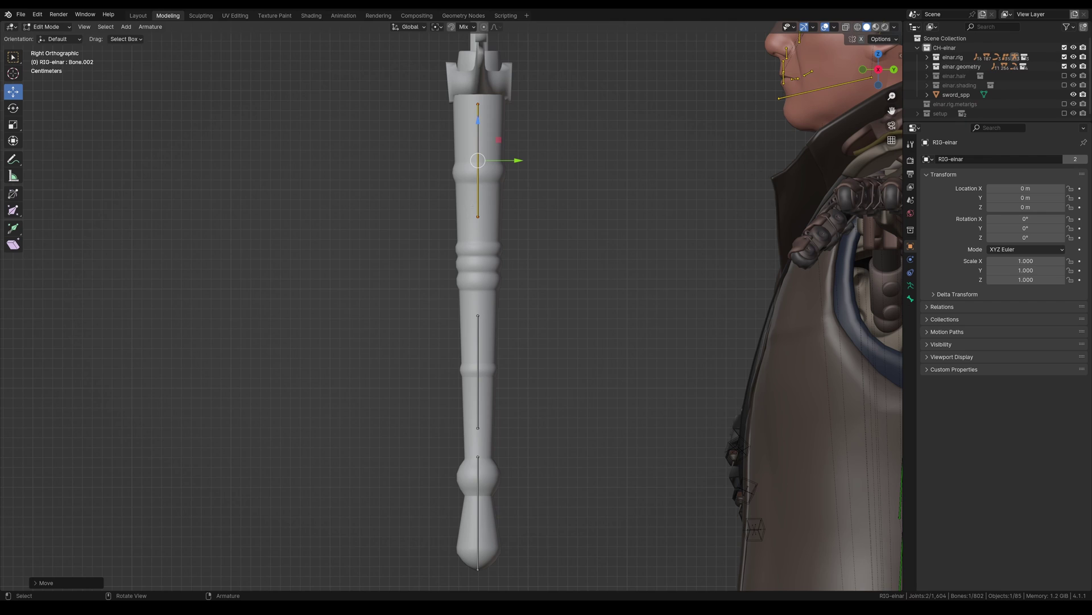
Step: Shorten the upper and lower grip bones by lowering their upper ends
{"action": "left_click", "coordinate": [478, 217]}
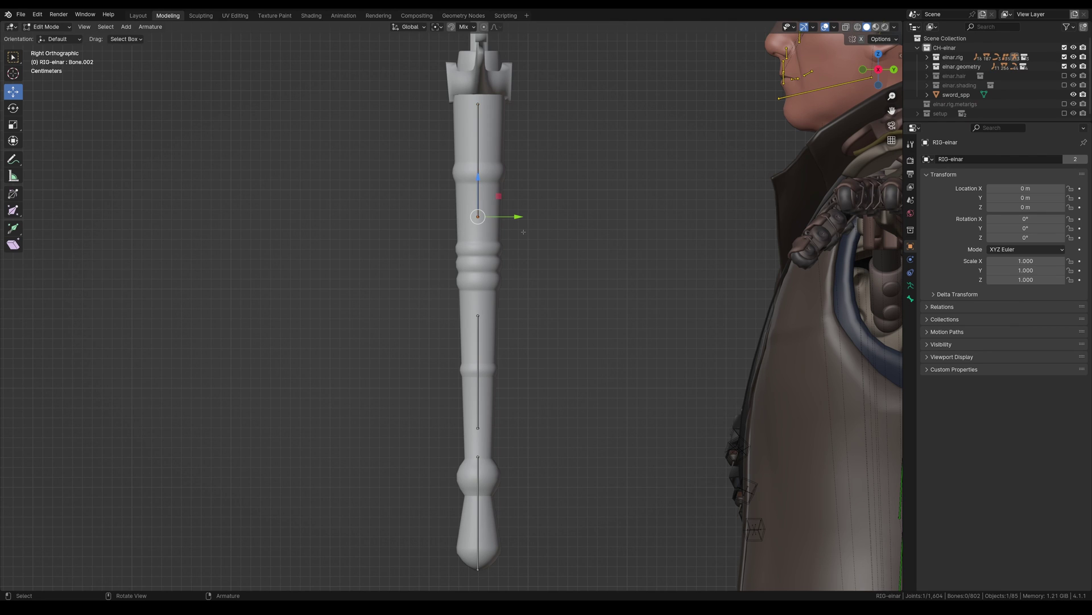
{"action": "left_click", "coordinate": [537, 258]}
{"action": "middle_click_drag", "start_coordinate": [537, 258], "coordinate": [516, 214], "text": "shift"}
{"action": "left_click", "coordinate": [458, 340]}
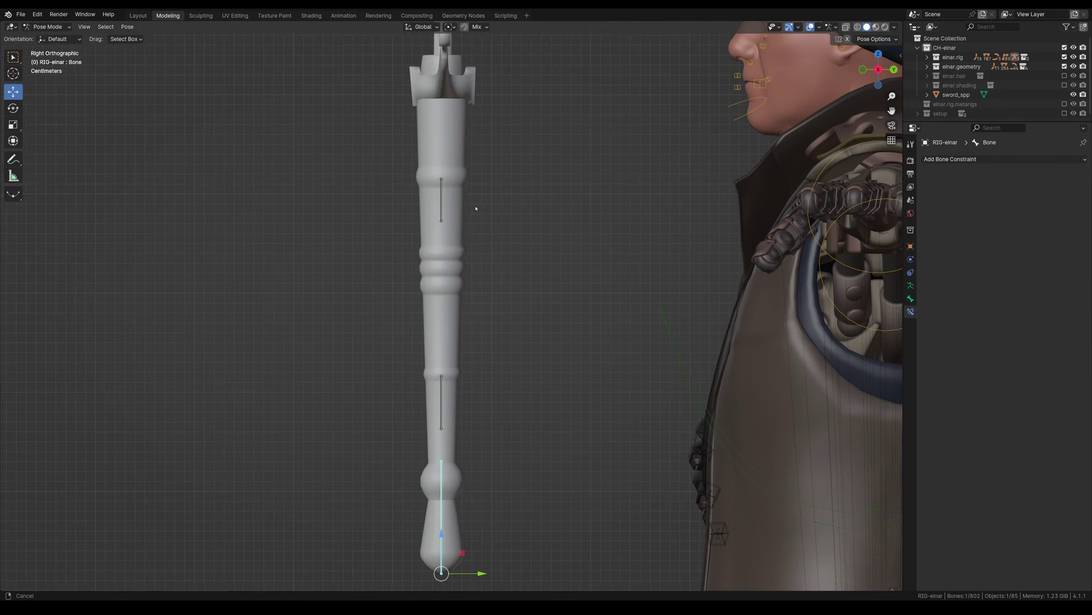
Step: Parent the lower grip bone to the pommel bone with Keep Offset
{"action": "key", "text": "Tab"}
{"action": "middle_click_drag", "start_coordinate": [466, 210], "coordinate": [487, 179], "text": "shift"}
{"action": "key", "text": "bracketright"}
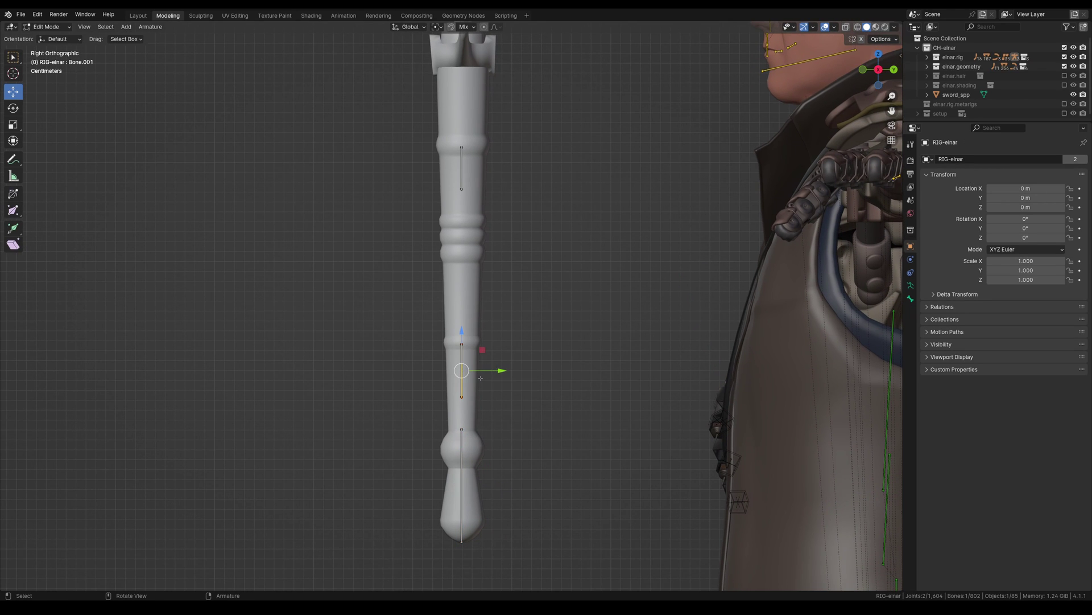
{"action": "key", "text": "shift+bracketleft"}
{"action": "key", "text": "ctrl+p"}
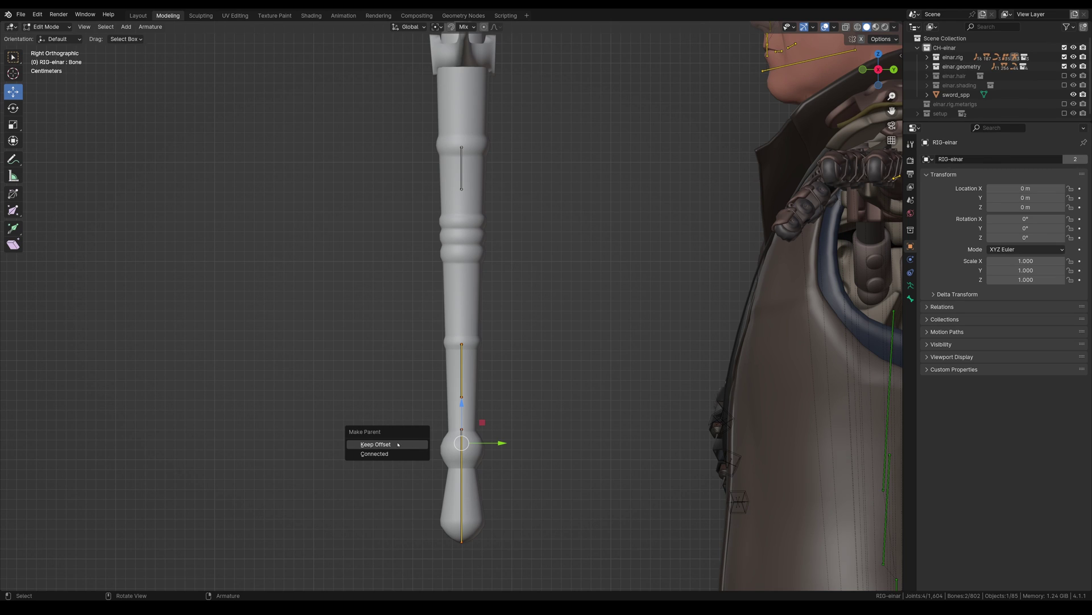
{"action": "left_click", "coordinate": [399, 445]}
{"action": "scroll", "coordinate": [472, 203], "scroll_direction": "up", "scroll_amount": 1, "text": "shift"}
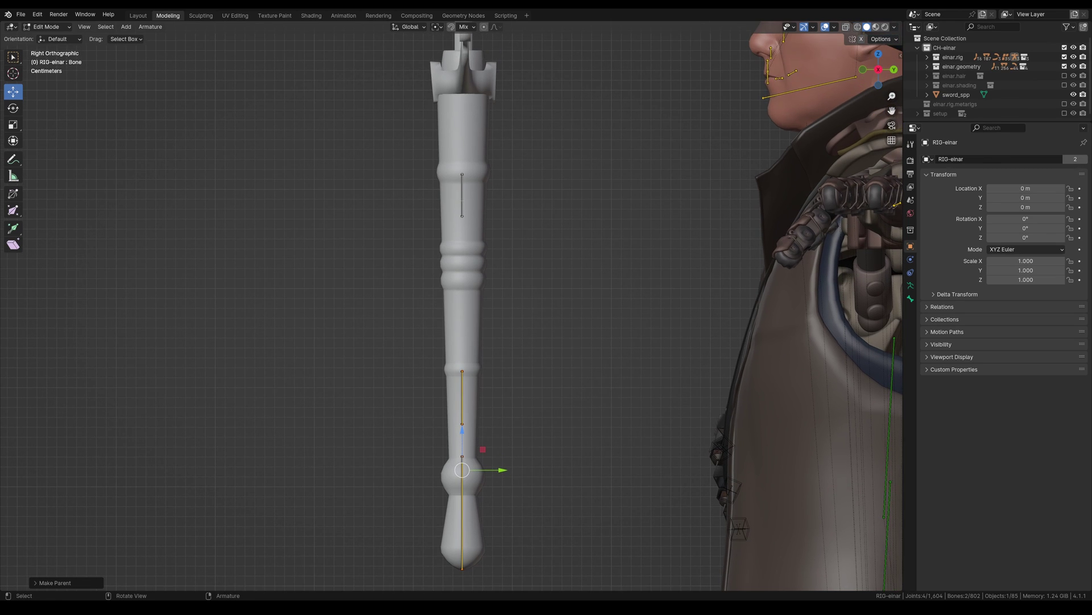
Step: Parent the upper grip bone to the pommel bone with Keep Offset
{"action": "left_click", "coordinate": [462, 198]}
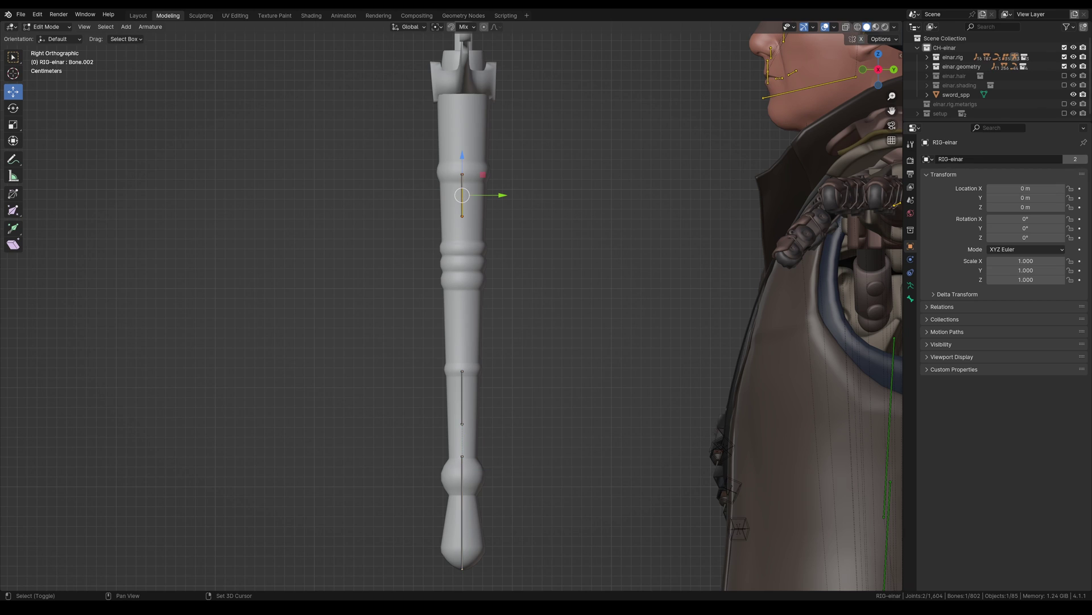
{"action": "left_click", "coordinate": [462, 512], "text": "shift"}
{"action": "key", "text": "ctrl+p"}
{"action": "left_click", "coordinate": [397, 428]}
Step: Move the pommel bone away from the sword in Pose Mode to test the grip bones' parenting
{"action": "middle_click_drag", "start_coordinate": [397, 427], "coordinate": [487, 216]}
{"action": "middle_click_drag", "start_coordinate": [476, 413], "coordinate": [461, 242]}
{"action": "left_click", "coordinate": [411, 239]}
{"action": "left_click_drag", "start_coordinate": [414, 222], "coordinate": [527, 236]}
{"action": "left_click", "coordinate": [462, 221]}
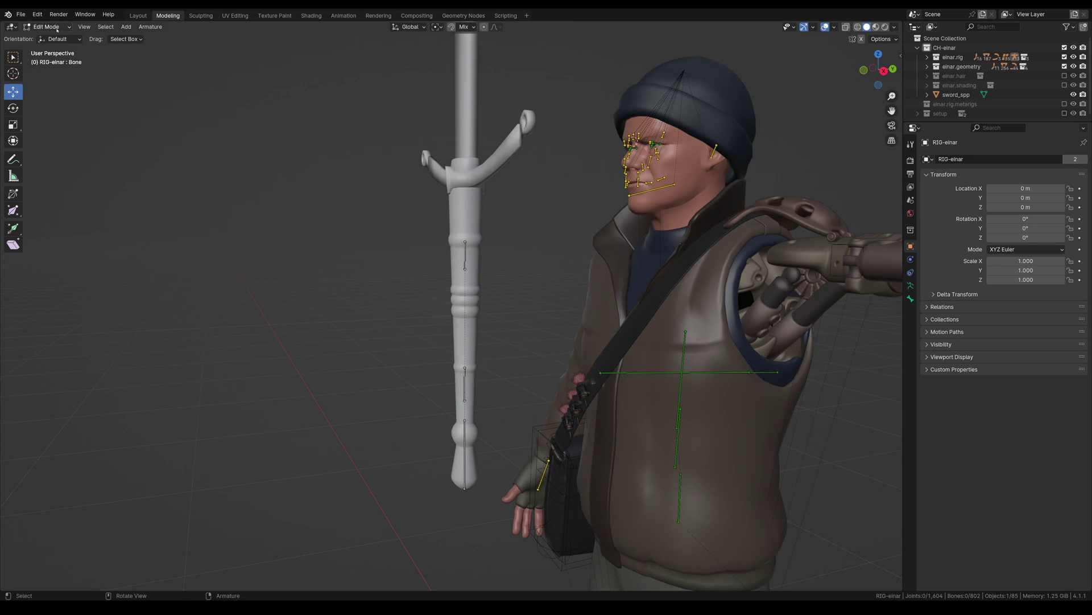
{"action": "left_click", "coordinate": [46, 27]}
{"action": "left_click", "coordinate": [46, 58]}
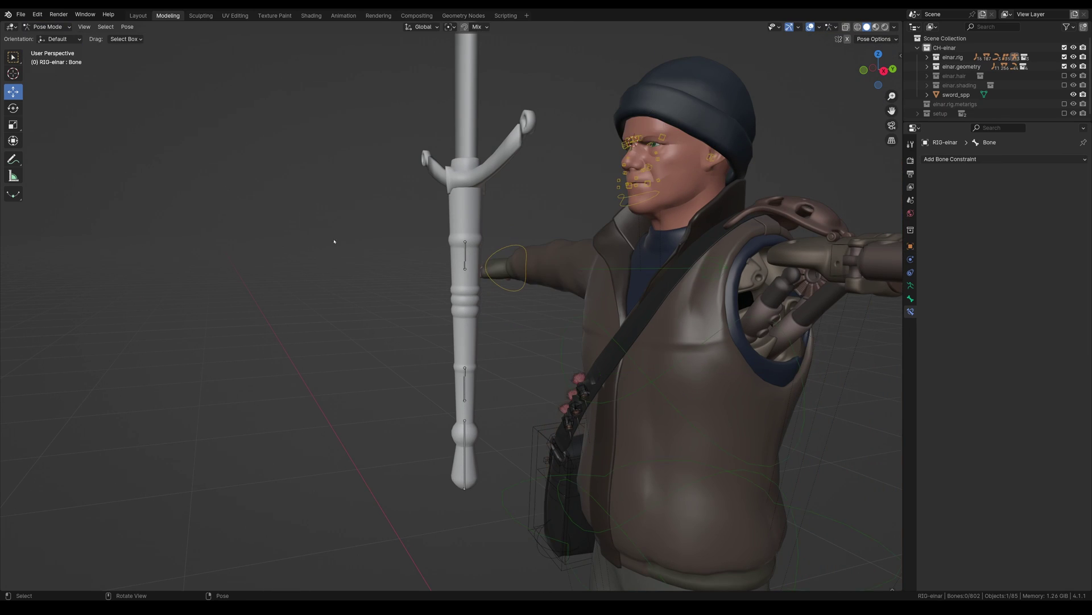
{"action": "middle_click_drag", "start_coordinate": [351, 250], "coordinate": [466, 269]}
{"action": "left_click_drag", "start_coordinate": [495, 441], "coordinate": [348, 443]}
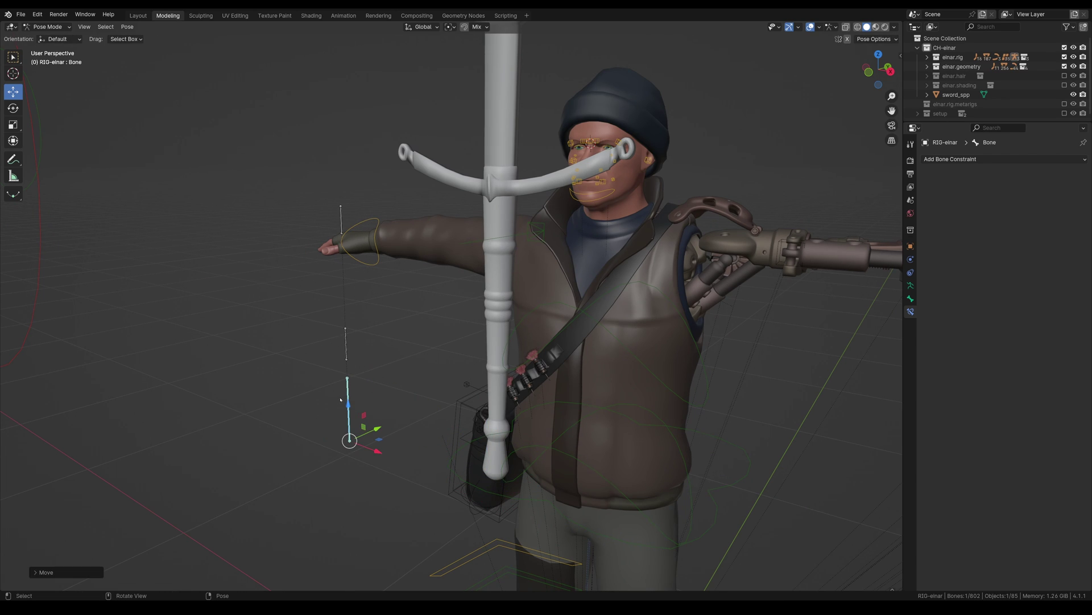
{"action": "middle_click_drag", "start_coordinate": [342, 398], "coordinate": [465, 294]}
Step: Parent the sword object to the rig's pommel bone using the Bone parent type
{"action": "key", "text": "ctrl+Tab"}
{"action": "left_click", "coordinate": [465, 314]}
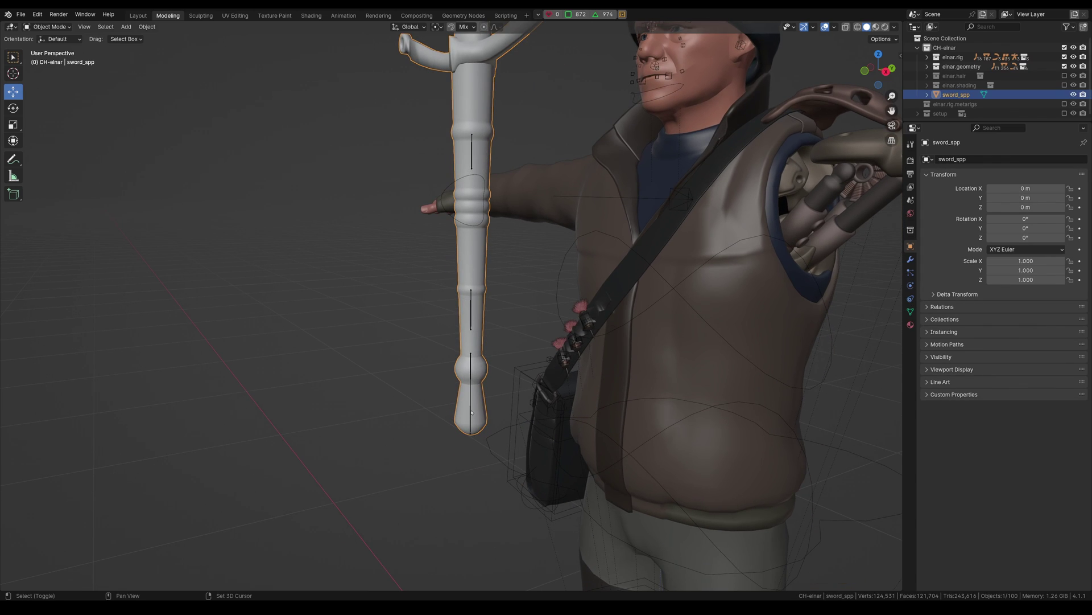
{"action": "left_click", "coordinate": [471, 381], "text": "shift"}
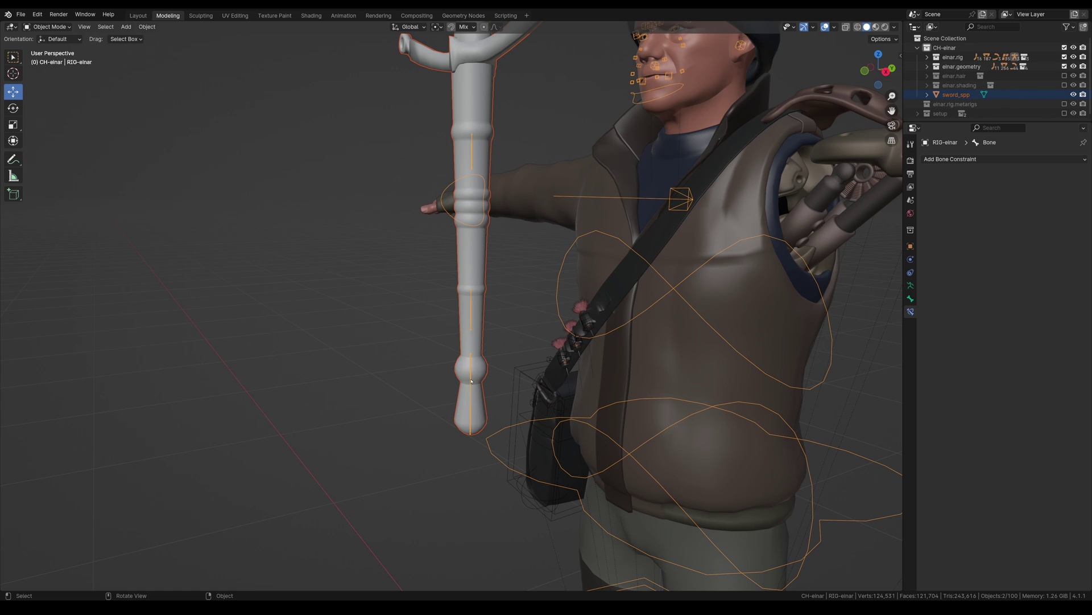
{"action": "key", "text": "ctrl+Tab"}
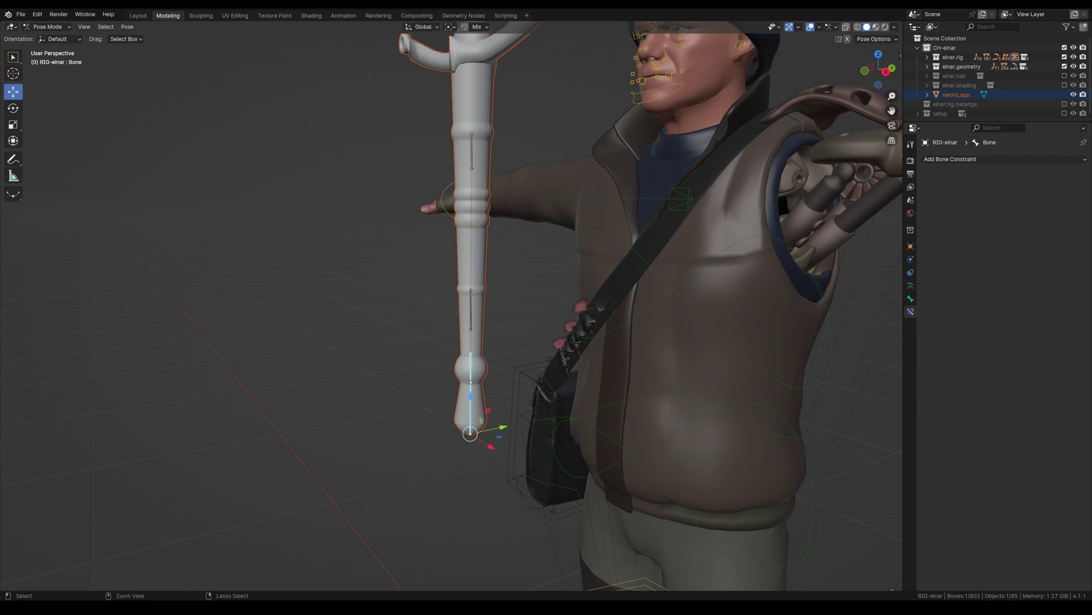
{"action": "key", "text": "ctrl+p"}
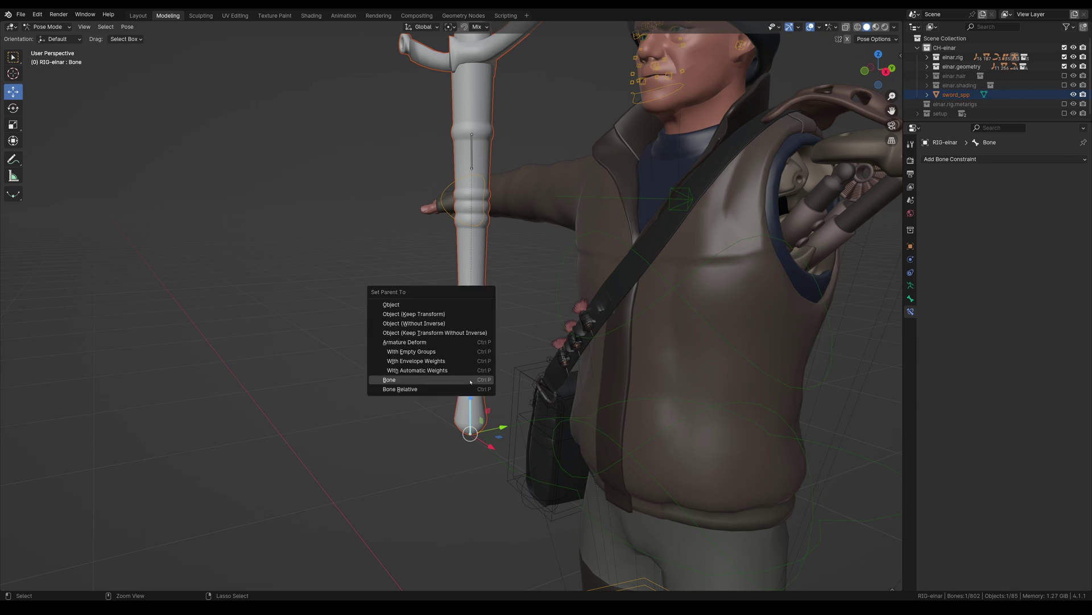
{"action": "left_click", "coordinate": [403, 380]}
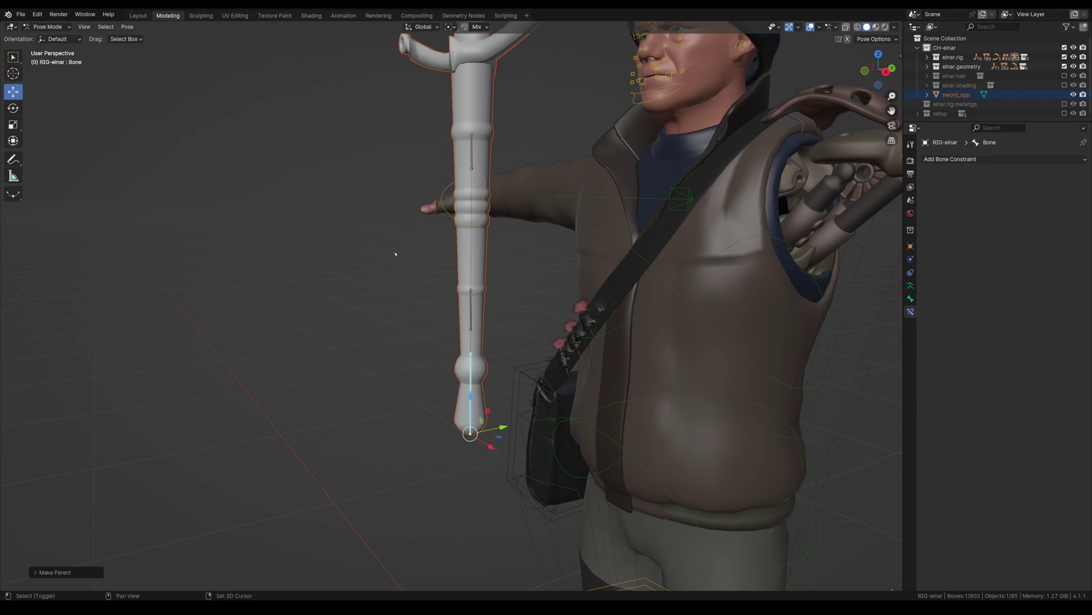
Step: Deselect the sword, rotate the pommel bone freely in Pose Mode to test the parenting, and undo the rotation
{"action": "middle_click_drag", "start_coordinate": [403, 380], "coordinate": [389, 281]}
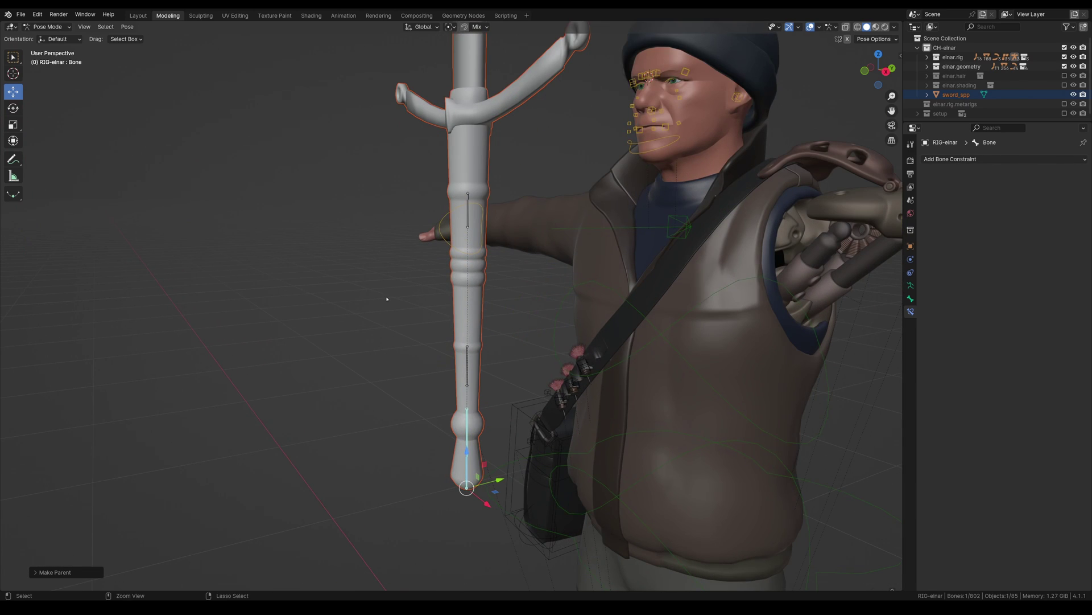
{"action": "key", "text": "ctrl+Tab"}
{"action": "left_click", "coordinate": [389, 299]}
{"action": "key", "text": "ctrl+Tab"}
{"action": "left_click", "coordinate": [466, 446]}
{"action": "key", "text": "r"}
{"action": "key", "text": "r"}
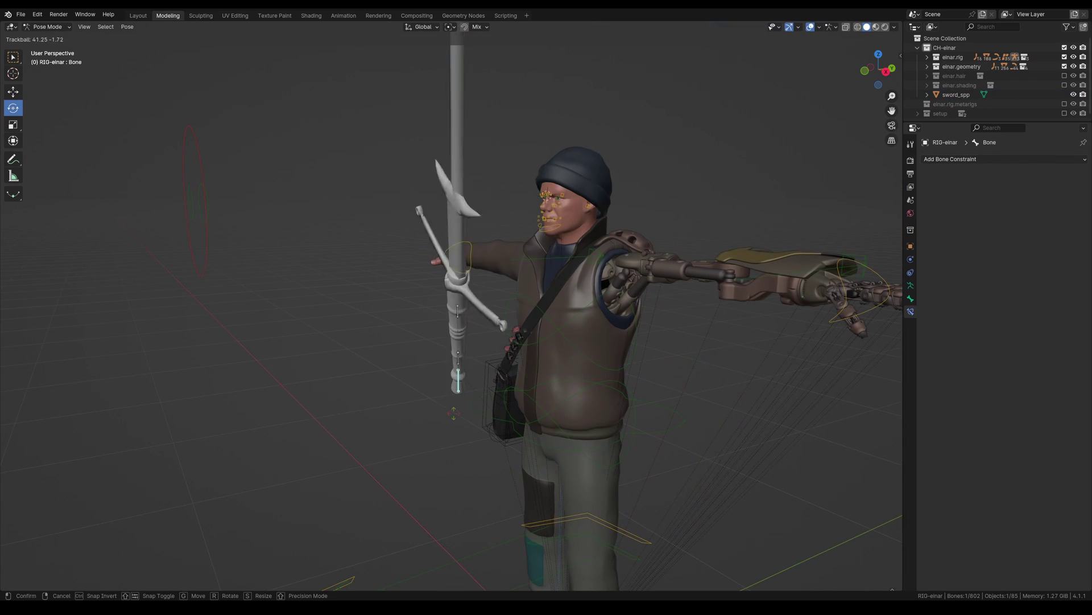
{"action": "left_click", "coordinate": [364, 273]}
{"action": "key", "text": "ctrl+z"}
Step: Add a Child Of constraint targeting RIG-einar to the left wrist IK control
{"action": "middle_click_drag", "start_coordinate": [358, 266], "coordinate": [360, 341]}
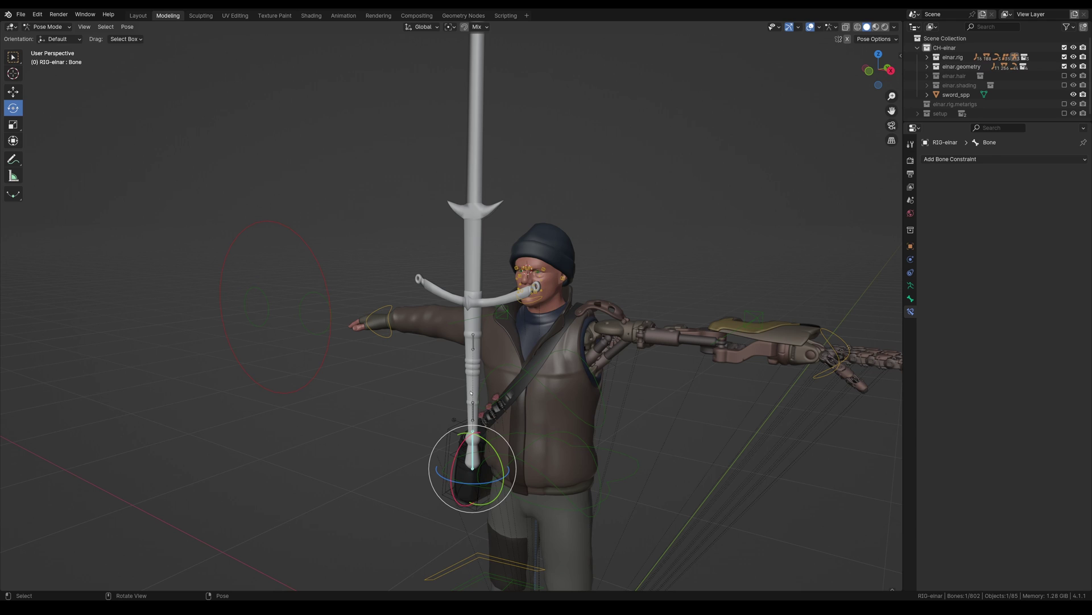
{"action": "middle_click_drag", "start_coordinate": [546, 380], "coordinate": [552, 344]}
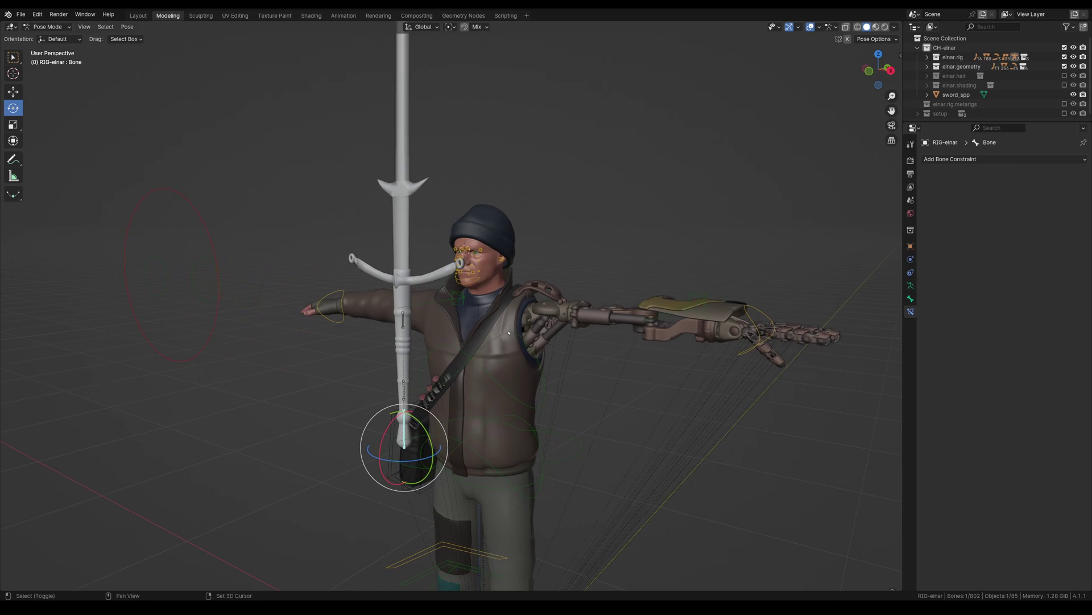
{"action": "left_click", "coordinate": [753, 323]}
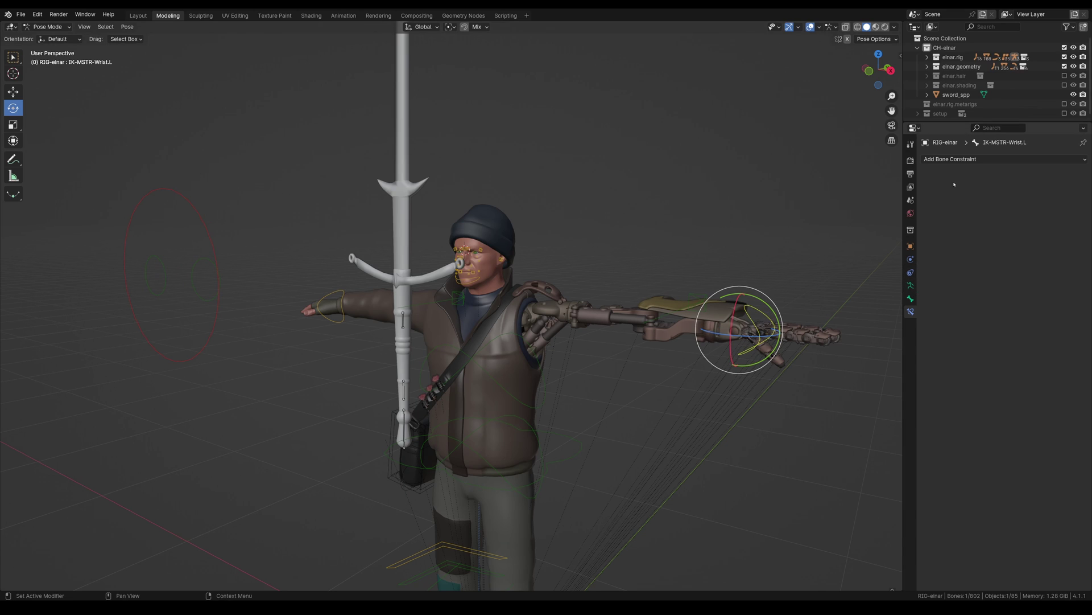
{"action": "middle_click_drag", "start_coordinate": [739, 244], "coordinate": [835, 189], "text": "shift"}
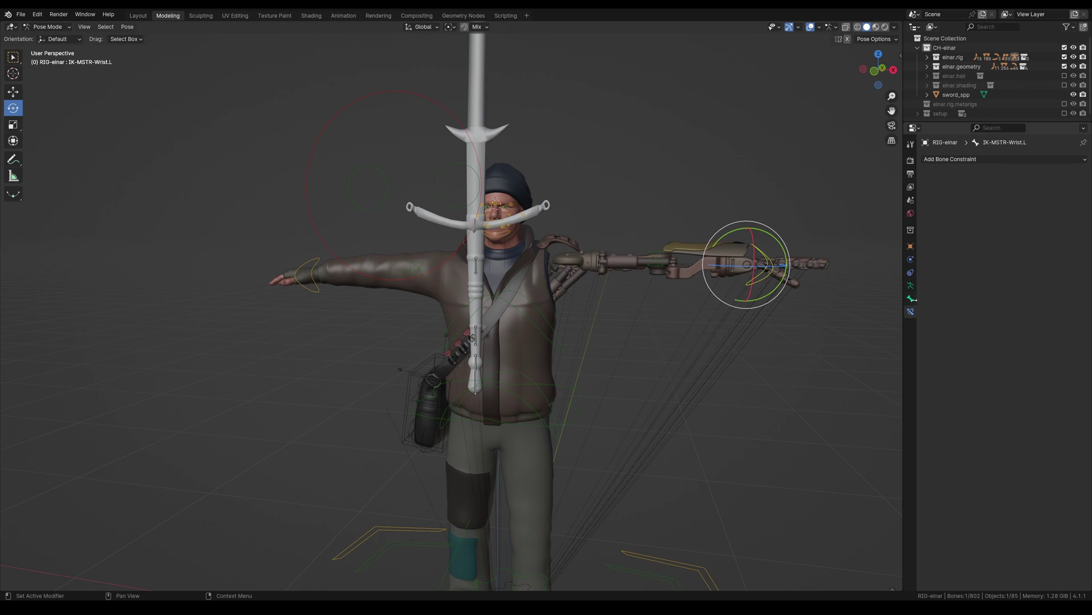
{"action": "left_click", "coordinate": [1001, 159]}
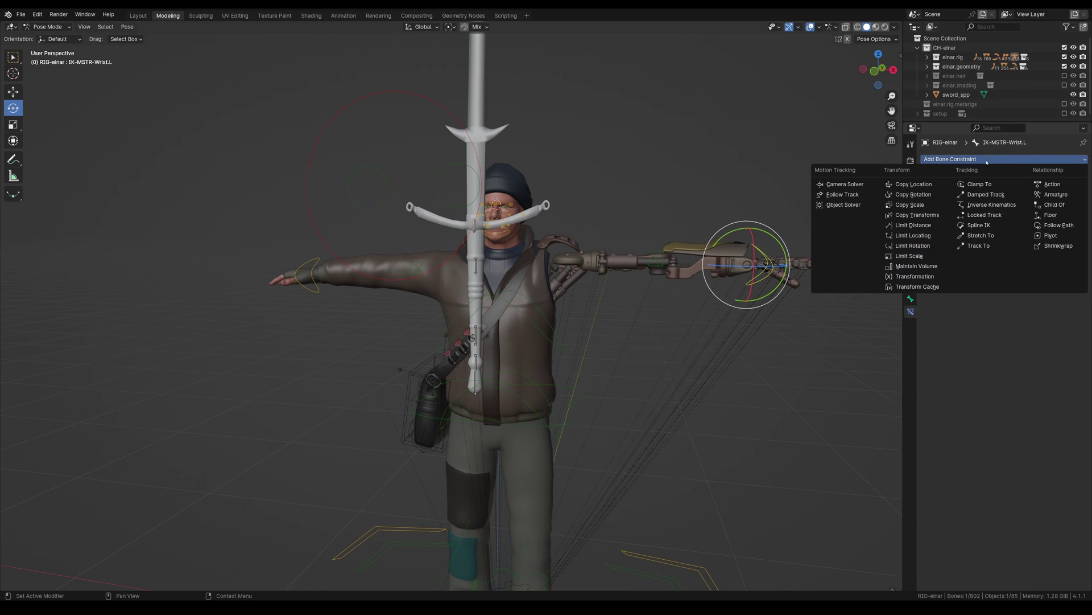
{"action": "left_click", "coordinate": [1054, 206]}
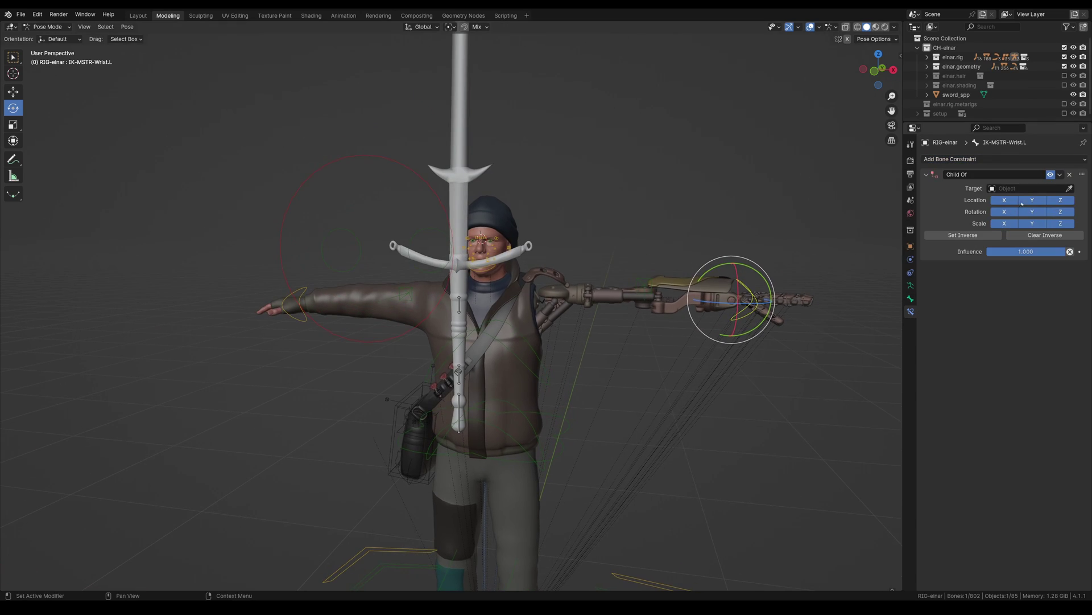
{"action": "left_click", "coordinate": [1070, 189]}
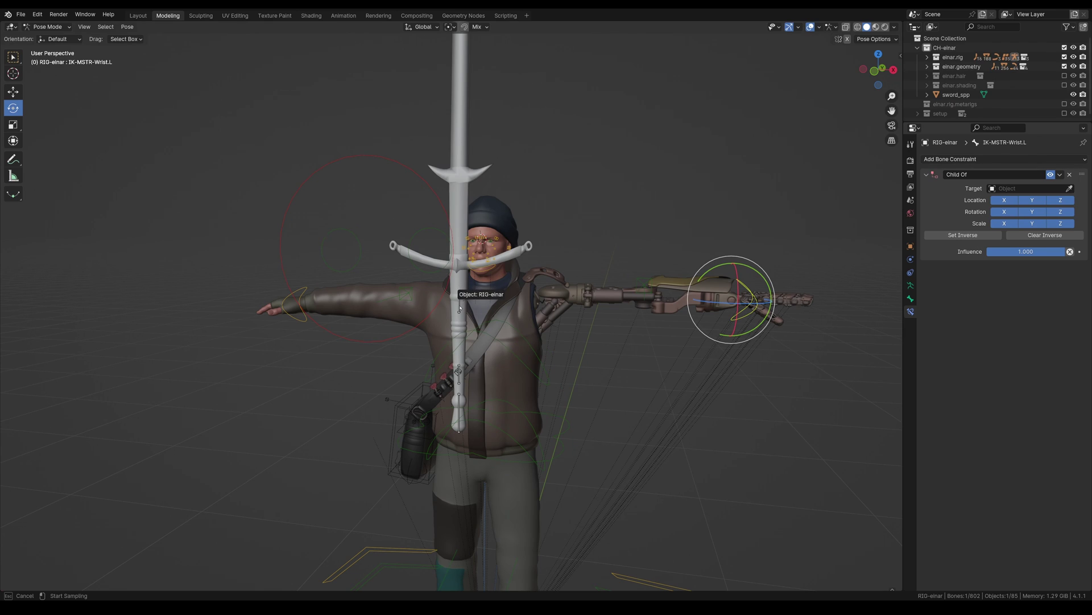
{"action": "left_click", "coordinate": [460, 307]}
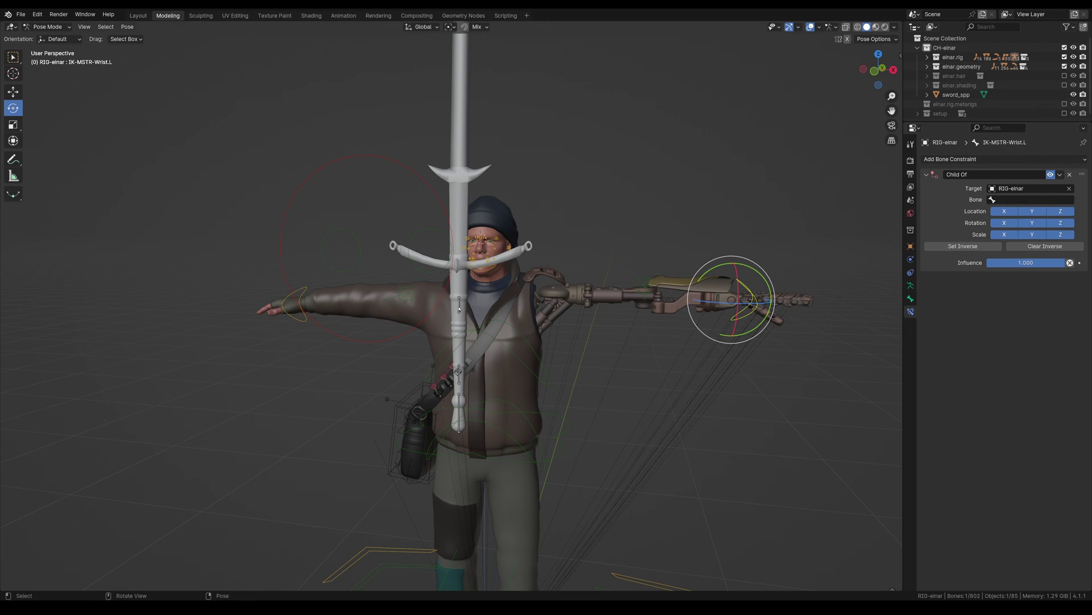
Step: Set Bone.002, the upper grip bone, as the left wrist constraint's target bone and set its inverse
{"action": "left_click", "coordinate": [459, 308]}
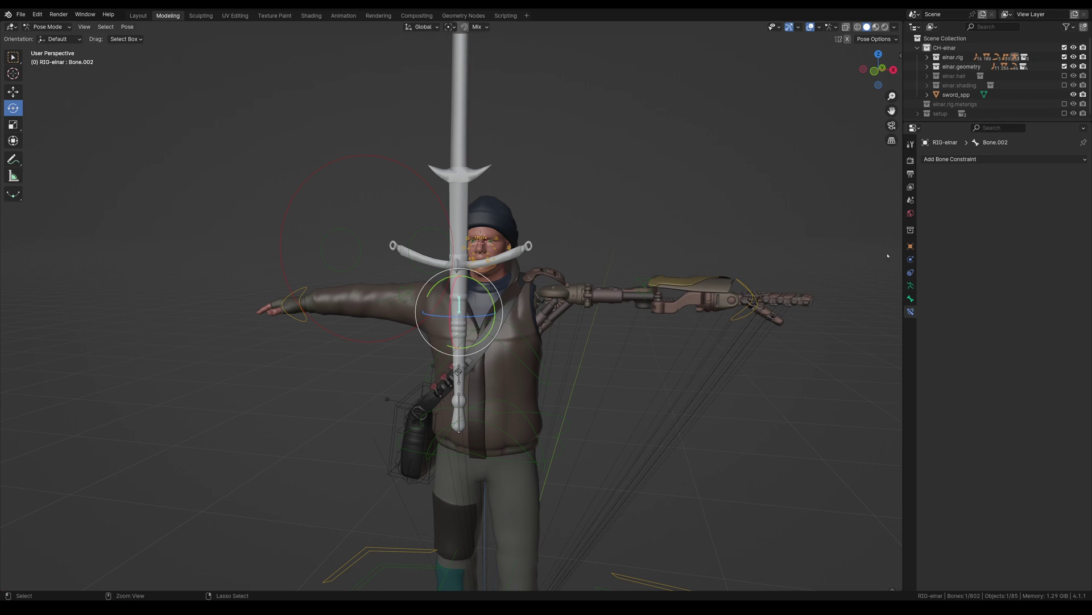
{"action": "key", "text": "ctrl+z"}
{"action": "left_click", "coordinate": [1017, 200]}
{"action": "type", "text": "bone"}
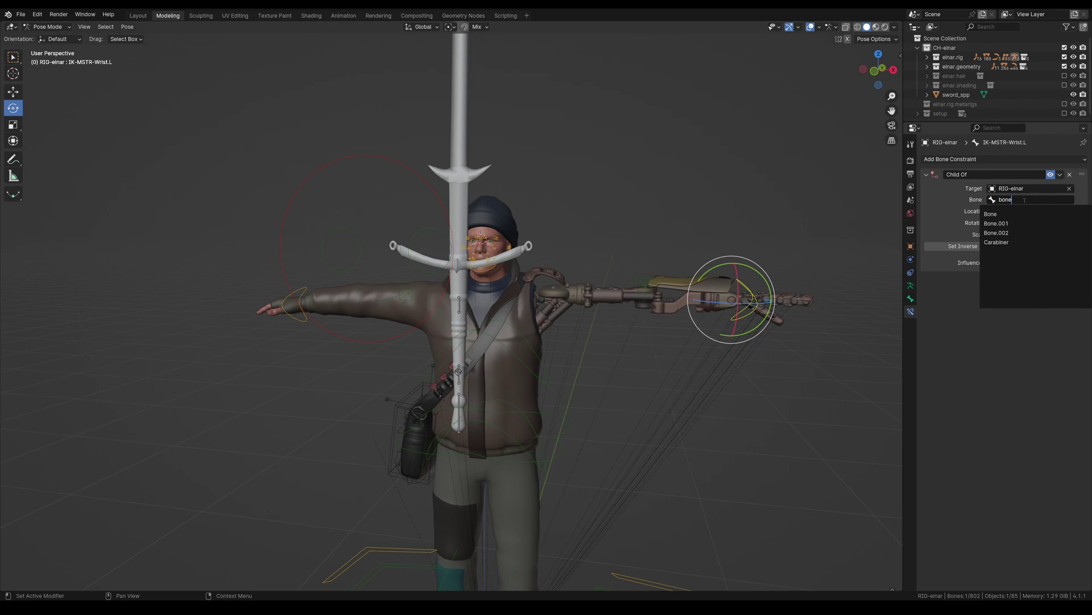
{"action": "key", "text": "Down"}
{"action": "key", "text": "Down"}
{"action": "key", "text": "Return"}
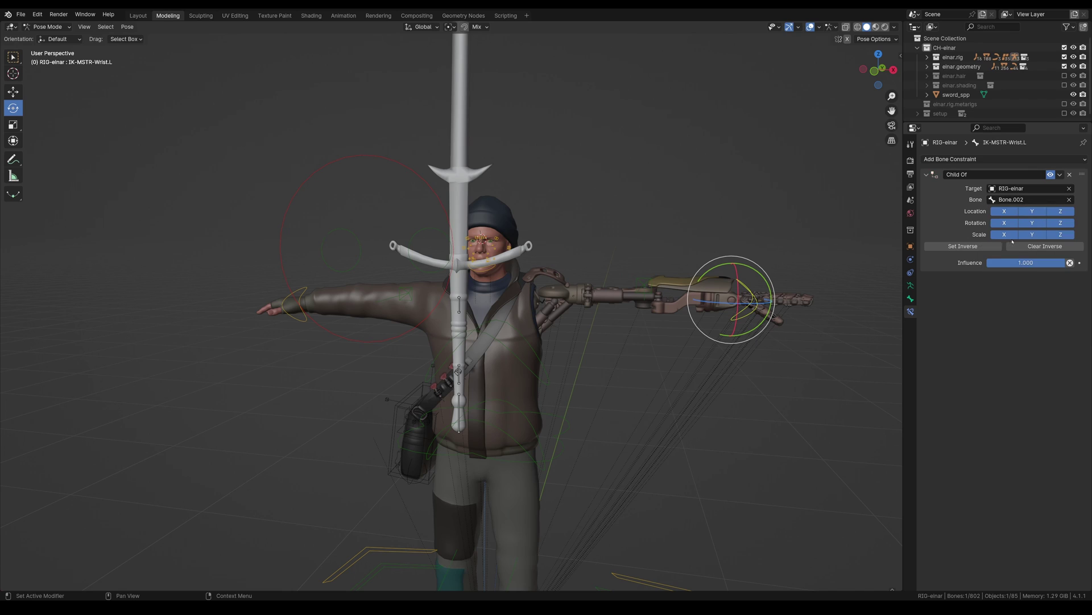
{"action": "left_click", "coordinate": [978, 245]}
{"action": "left_click", "coordinate": [978, 246]}
Step: Add a Child Of constraint targeting RIG-einar to the right wrist IK control
{"action": "left_click", "coordinate": [305, 292]}
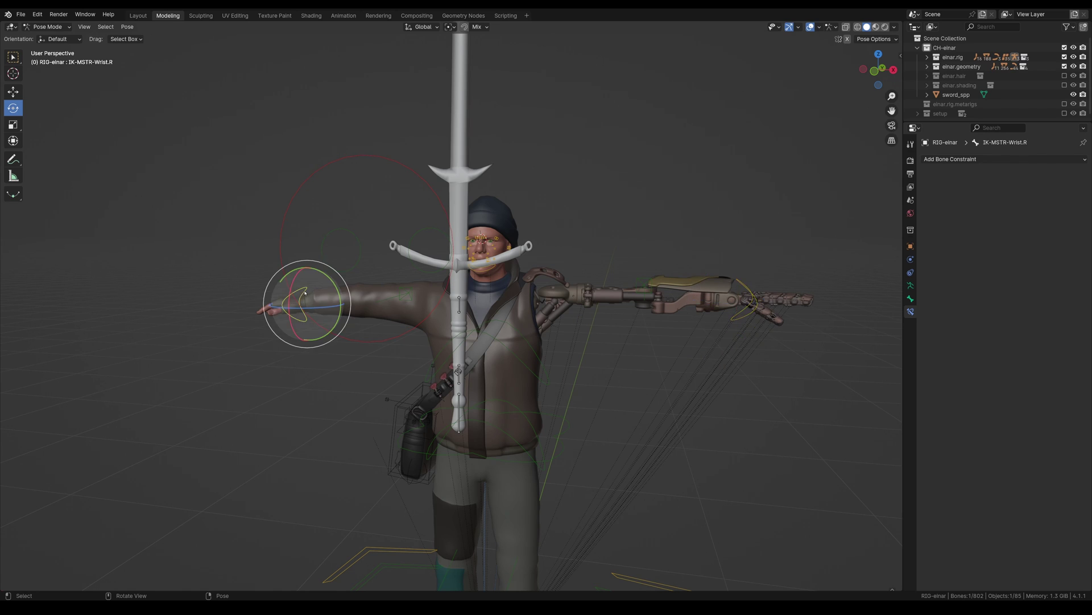
{"action": "middle_click_drag", "start_coordinate": [305, 293], "coordinate": [852, 298]}
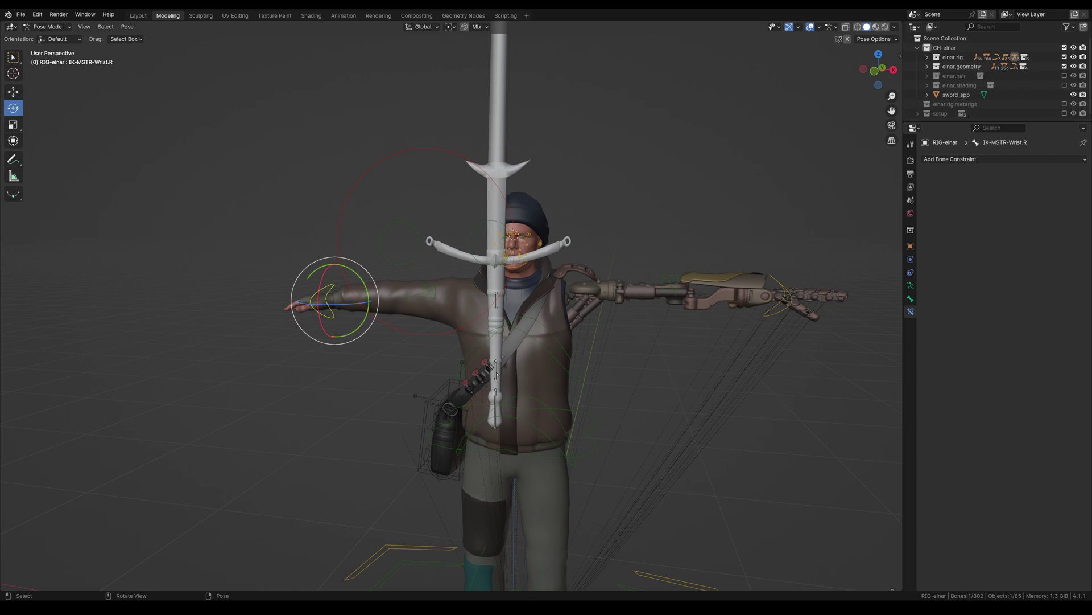
{"action": "left_click", "coordinate": [1013, 159]}
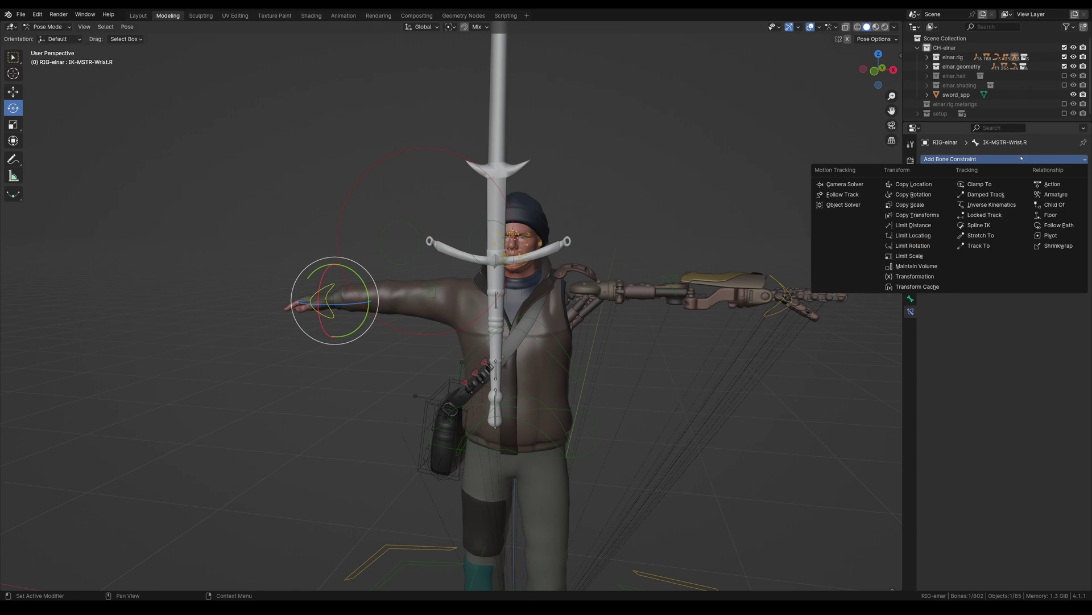
{"action": "left_click", "coordinate": [1063, 205]}
{"action": "left_click", "coordinate": [1070, 188]}
{"action": "left_click", "coordinate": [496, 367]}
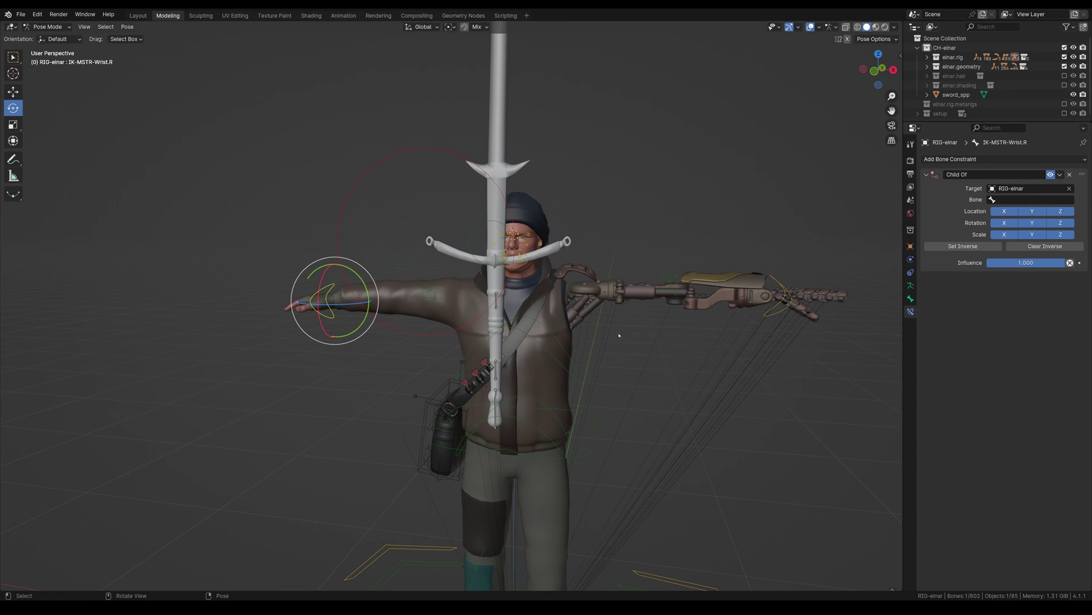
Step: Set Bone.001, the lower grip bone, as the right wrist constraint's target bone and set its inverse
{"action": "left_click", "coordinate": [1032, 199]}
{"action": "left_click", "coordinate": [491, 369]}
{"action": "left_click", "coordinate": [494, 368]}
{"action": "key", "text": "ctrl+z"}
{"action": "left_click", "coordinate": [1007, 199]}
{"action": "type", "text": "bone"}
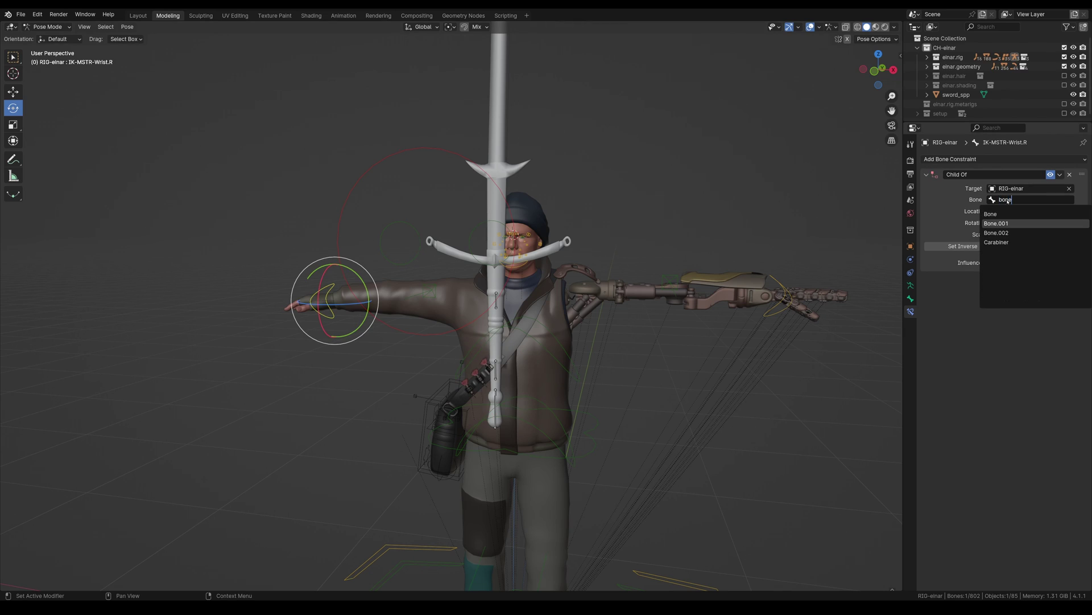
{"action": "left_click", "coordinate": [1019, 223]}
{"action": "left_click", "coordinate": [984, 248]}
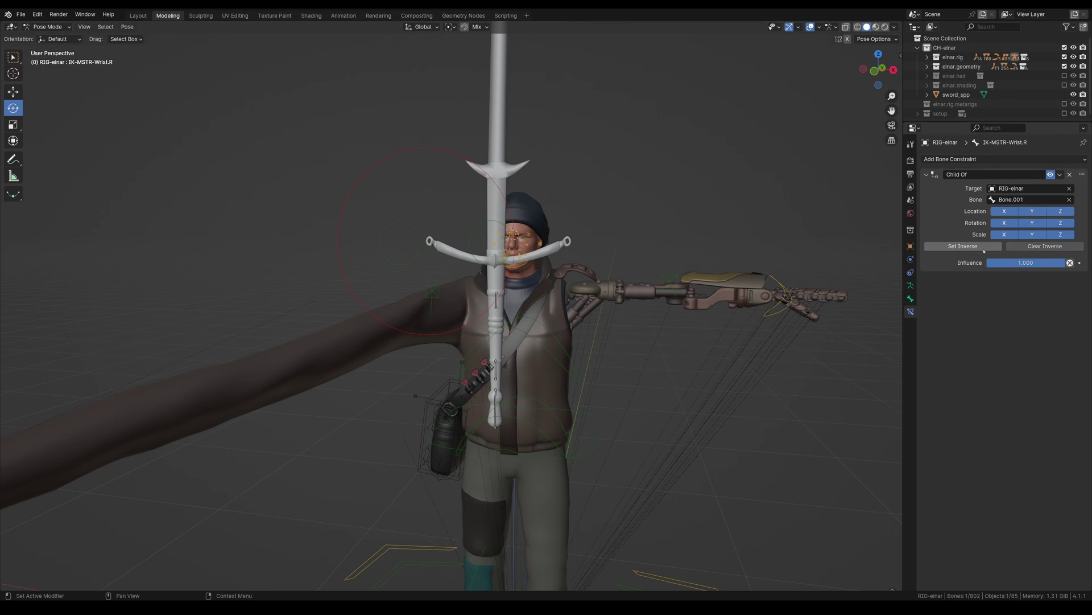
{"action": "left_click", "coordinate": [985, 251]}
Step: Move the pommel bone slightly in Pose Mode to test the wrist constraints
{"action": "scroll", "coordinate": [407, 334], "scroll_direction": "up", "scroll_amount": 1}
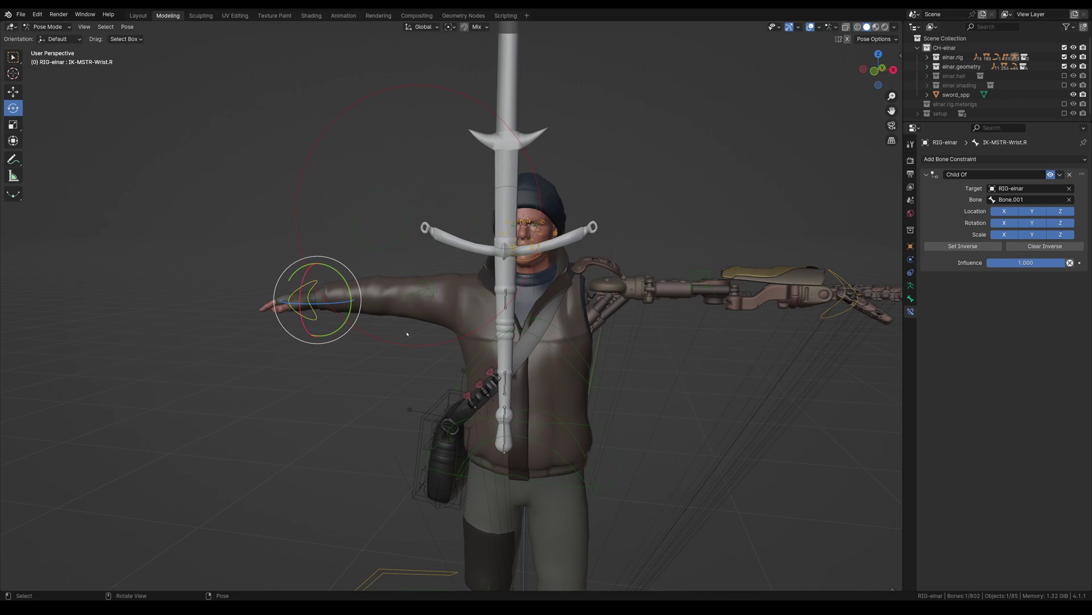
{"action": "left_click", "coordinate": [505, 433]}
{"action": "scroll", "coordinate": [504, 434], "scroll_direction": "down", "scroll_amount": 2}
{"action": "key", "text": "g"}
{"action": "mouse_move", "coordinate": [484, 407]}
{"action": "left_mouse_down"}
{"action": "mouse_move", "coordinate": [478, 421]}
{"action": "mouse_move", "coordinate": [488, 406]}
{"action": "left_mouse_up"}
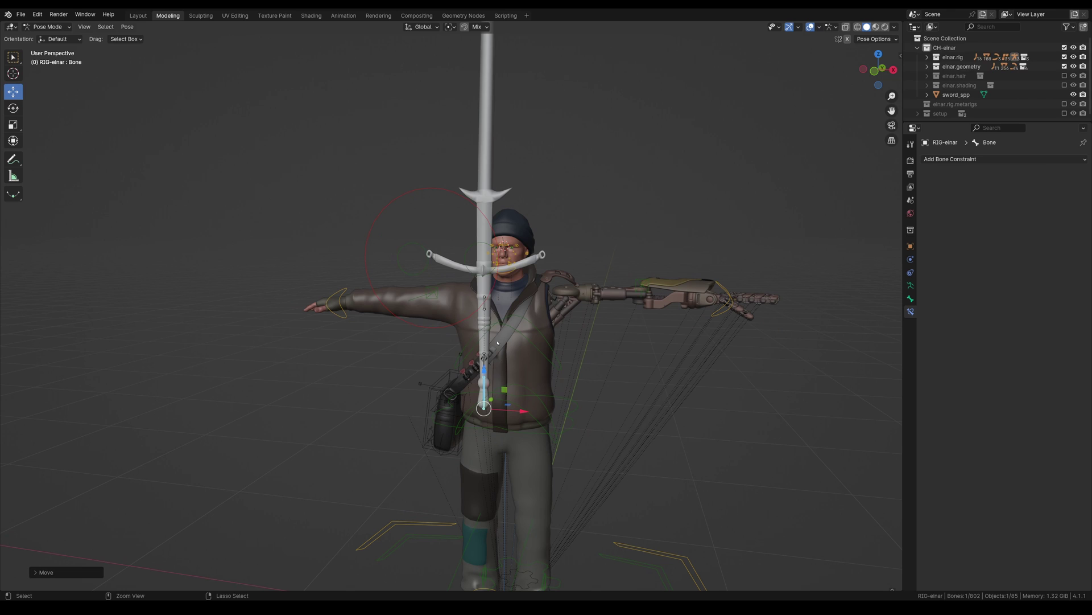
Step: Try moving the upper grip bone in Pose Mode and undo the move
{"action": "left_click", "coordinate": [488, 306]}
{"action": "left_click", "coordinate": [488, 306]}
{"action": "key", "text": "g"}
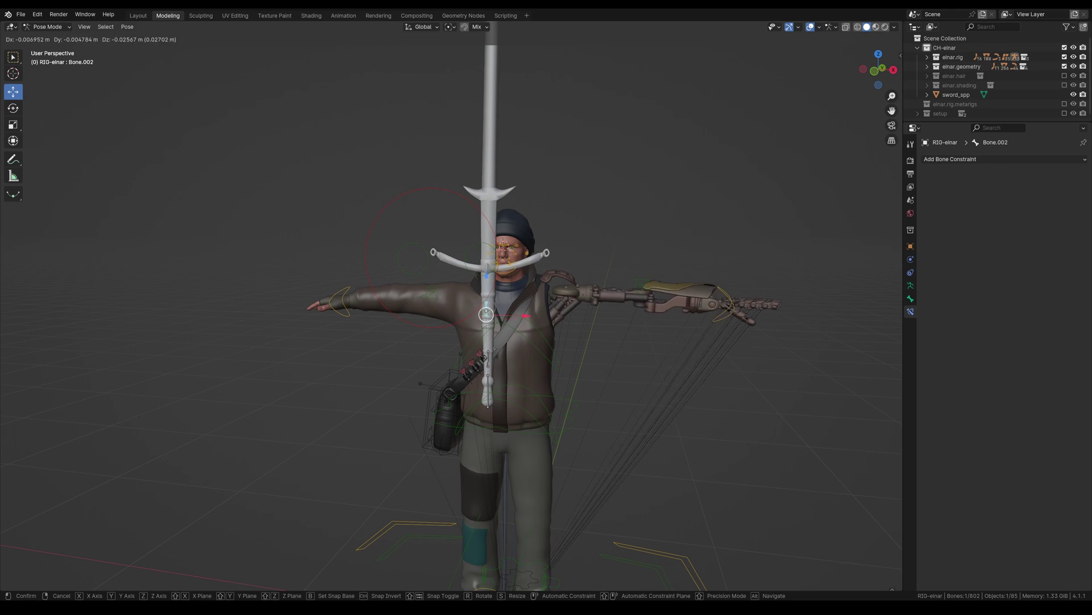
{"action": "left_click_drag", "start_coordinate": [490, 319], "coordinate": [488, 316]}
{"action": "key", "text": "ctrl+z"}
Step: Move the left wrist control to the sword's upper grip and the right wrist control to the lower grip
{"action": "middle_click_drag", "start_coordinate": [780, 284], "coordinate": [609, 391]}
{"action": "left_click", "coordinate": [642, 340]}
{"action": "key", "text": "g"}
{"action": "left_click", "coordinate": [535, 329]}
{"action": "left_click_drag", "start_coordinate": [539, 266], "coordinate": [498, 329]}
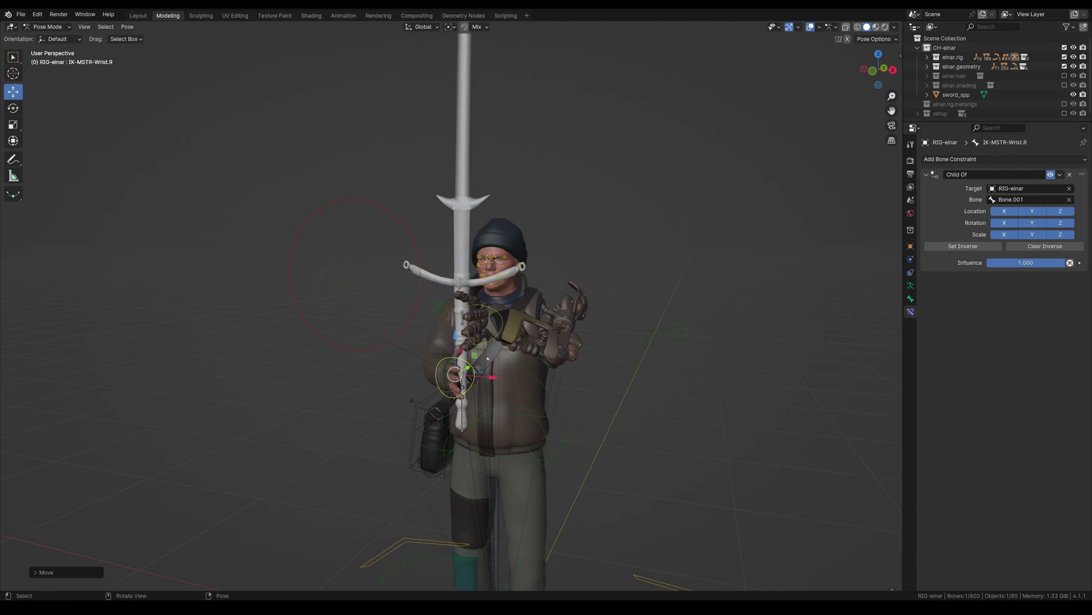
Step: Select the pommel bone and rotate and move it freely to tilt the sword together with both hands
{"action": "scroll", "coordinate": [484, 356], "scroll_direction": "up", "scroll_amount": 2}
{"action": "middle_click_drag", "start_coordinate": [484, 355], "coordinate": [485, 427]}
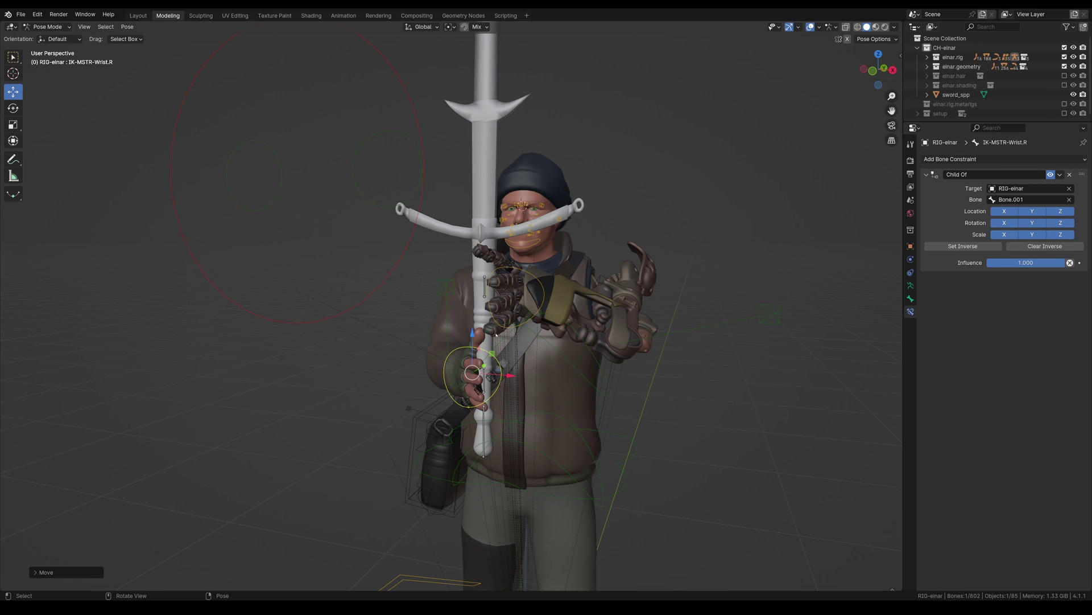
{"action": "middle_click_drag", "start_coordinate": [487, 311], "coordinate": [535, 255], "text": "shift"}
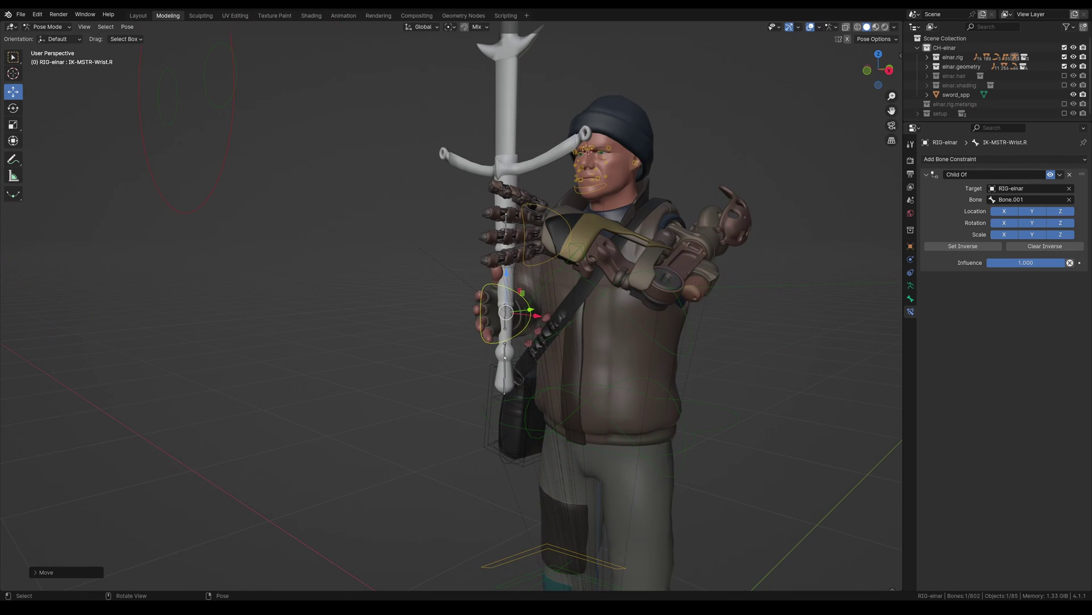
{"action": "left_click", "coordinate": [505, 357]}
{"action": "middle_click_drag", "start_coordinate": [505, 358], "coordinate": [495, 394], "text": "shift"}
{"action": "scroll", "coordinate": [494, 393], "scroll_direction": "down", "scroll_amount": 1}
{"action": "key", "text": "r"}
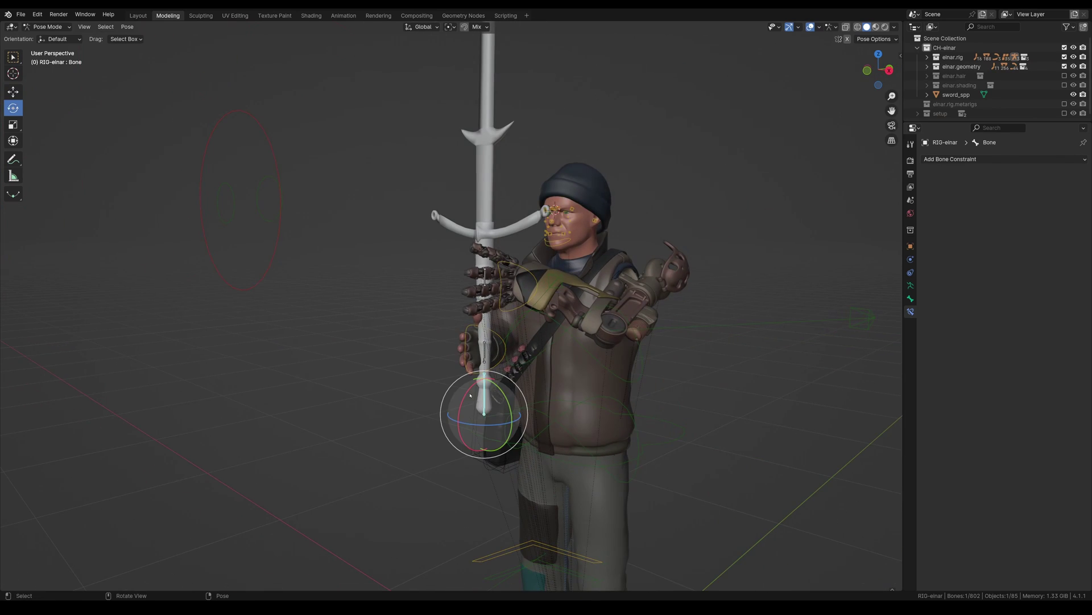
{"action": "left_click_drag", "start_coordinate": [470, 395], "coordinate": [504, 401]}
{"action": "key", "text": "g"}
{"action": "key", "text": "r"}
Step: Select the right wrist control and vary its Child Of influence to test the hand's attachment to the sword
{"action": "middle_click_drag", "start_coordinate": [504, 401], "coordinate": [493, 358]}
{"action": "left_click", "coordinate": [502, 359]}
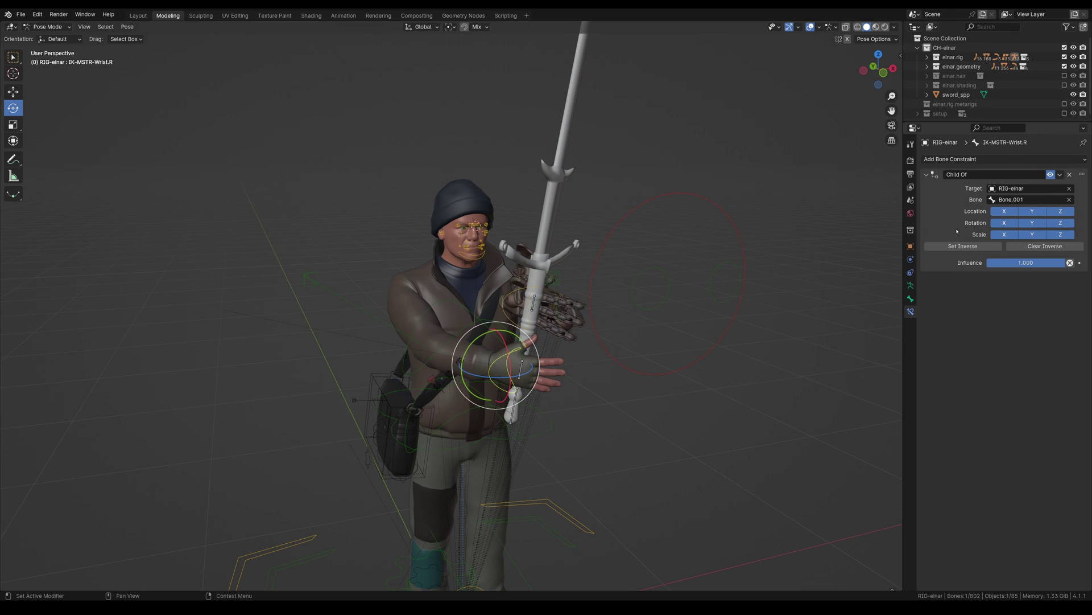
{"action": "left_click_drag", "start_coordinate": [1032, 262], "coordinate": [1066, 262]}
{"action": "middle_click_drag", "start_coordinate": [576, 385], "coordinate": [575, 363]}
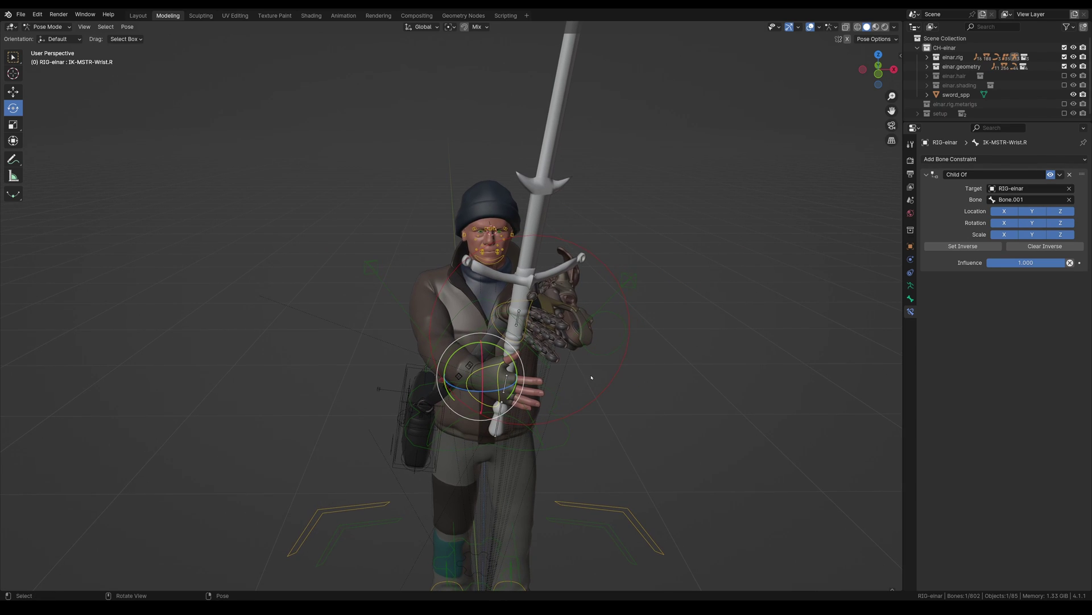